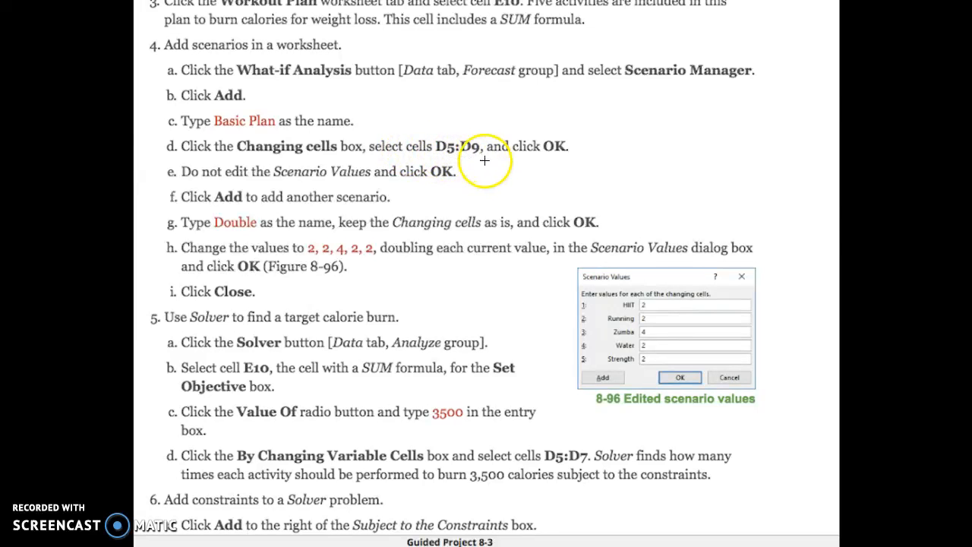
# Set the changing cells of the Basic Plan scenario to D5:D9 on the Workout Plan sheet.
pyautogui.hotkey('ctrl', 'Right')
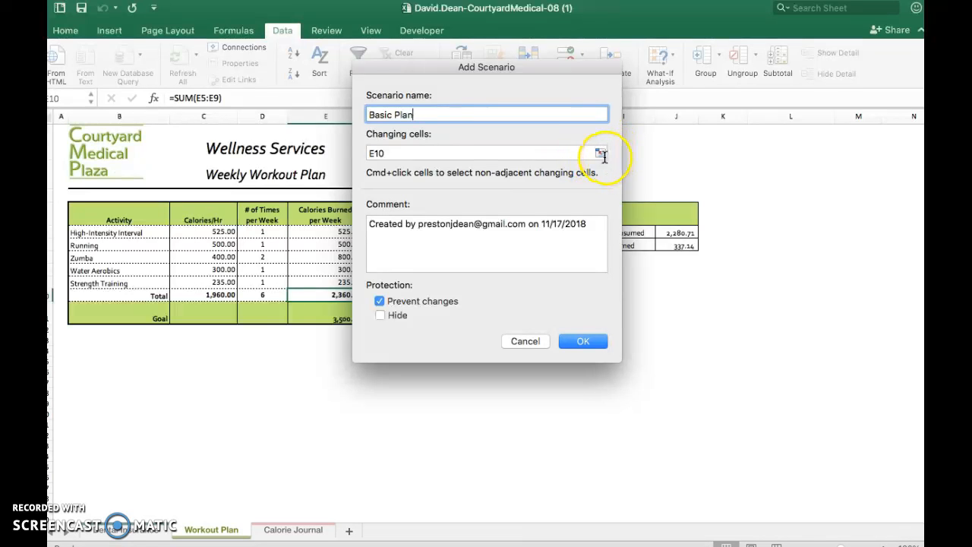
pyautogui.click(600, 153)
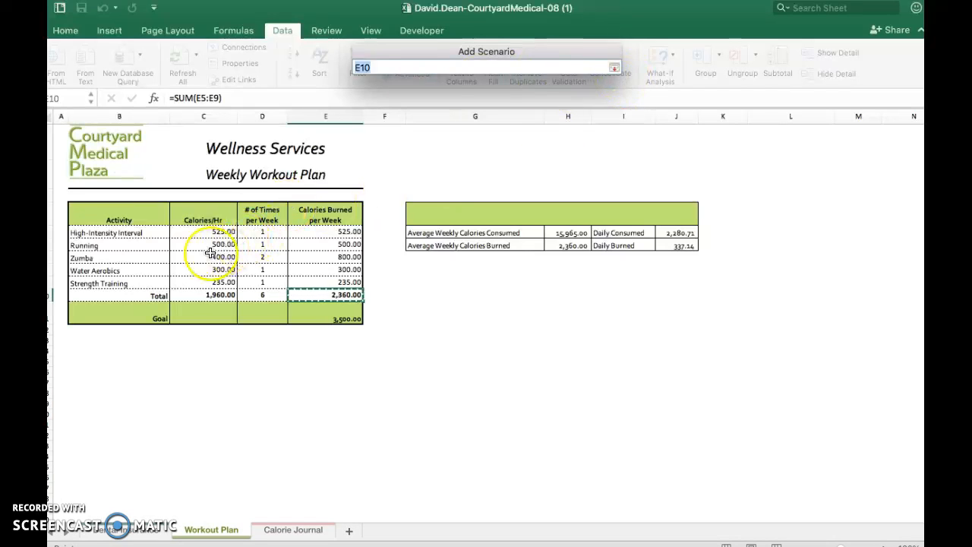
pyautogui.moveTo(268, 231); pyautogui.dragTo(267, 281)
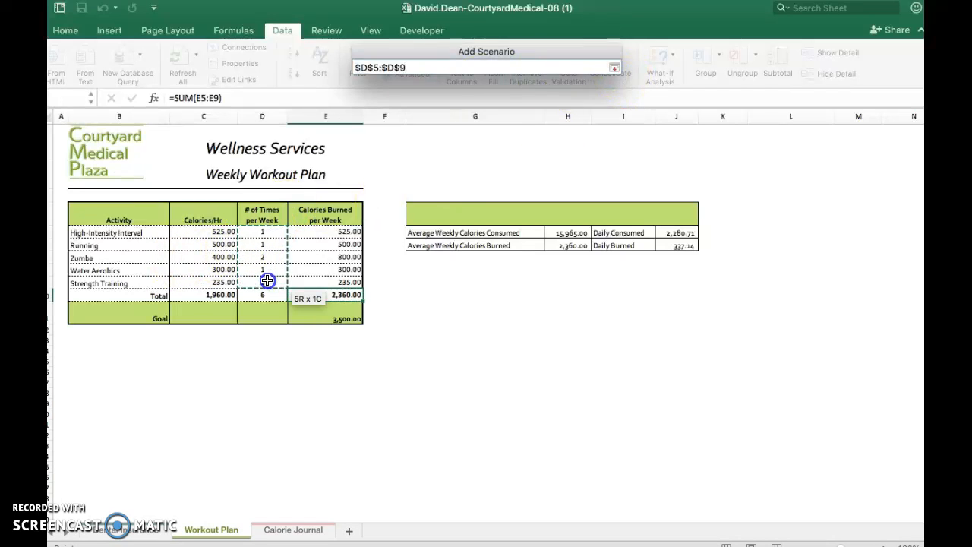
pyautogui.click(614, 67)
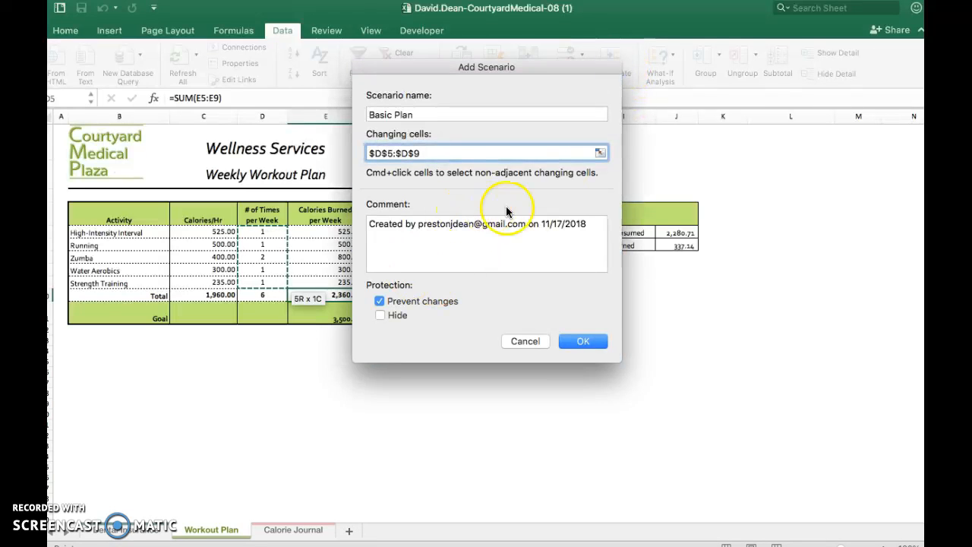
pyautogui.click(579, 341)
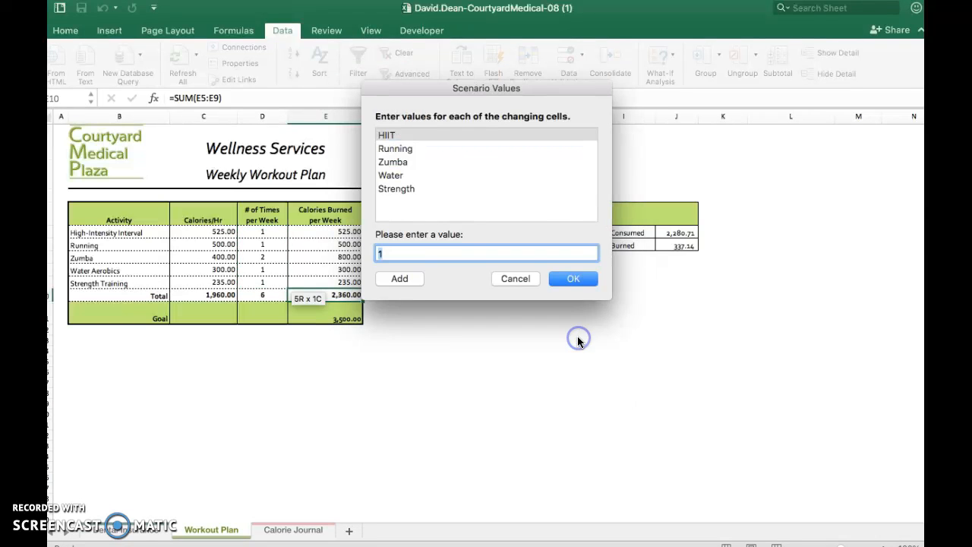
# Keep the Basic Plan values and add another scenario named Double with the same changing cells.
pyautogui.hotkey('ctrl', 'Left')
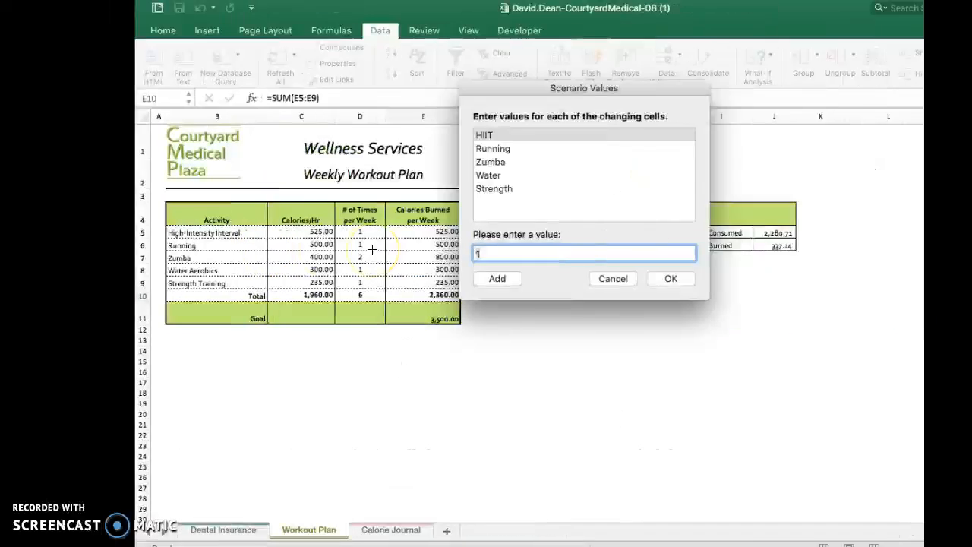
pyautogui.click(411, 279)
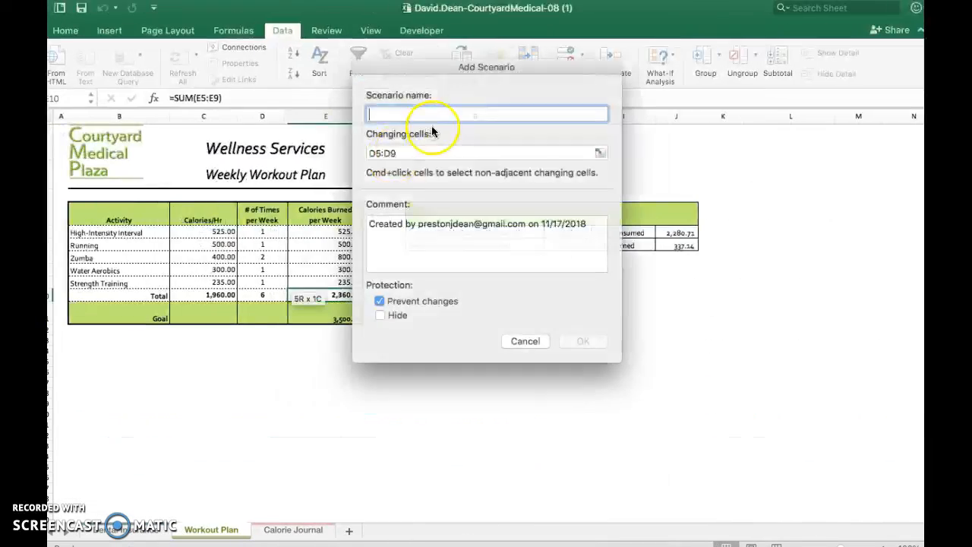
pyautogui.write('uble')
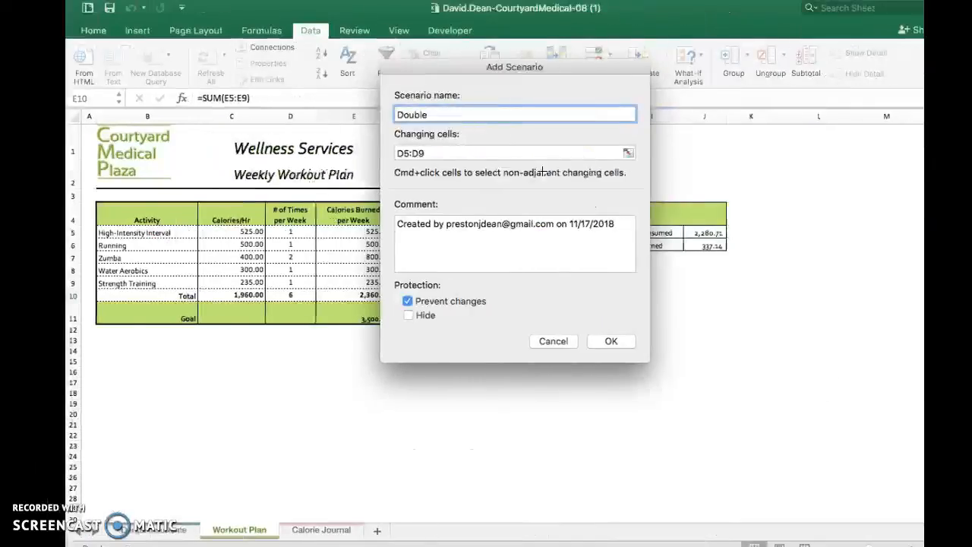
pyautogui.click(587, 341)
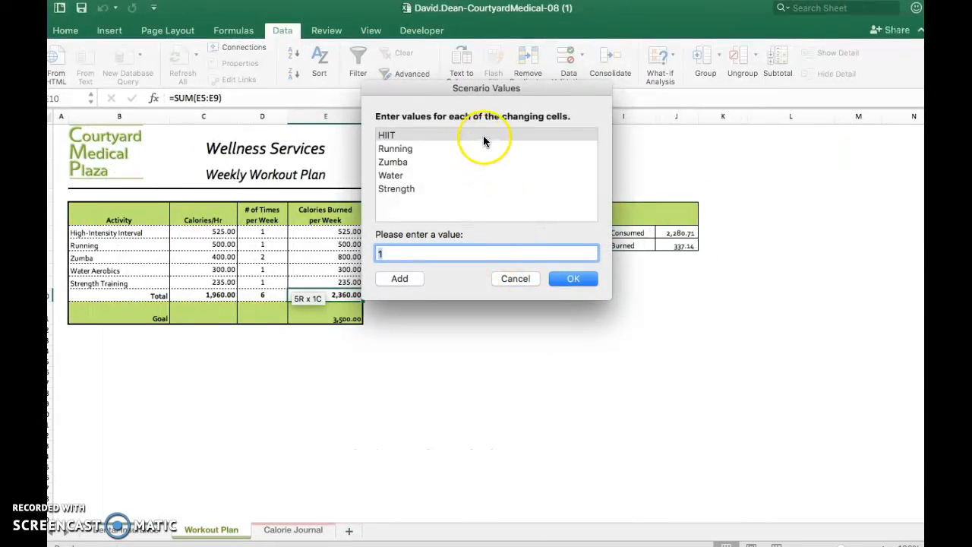
# Set the HIIT value to 2 and save the Double scenario.
pyautogui.click(483, 138)
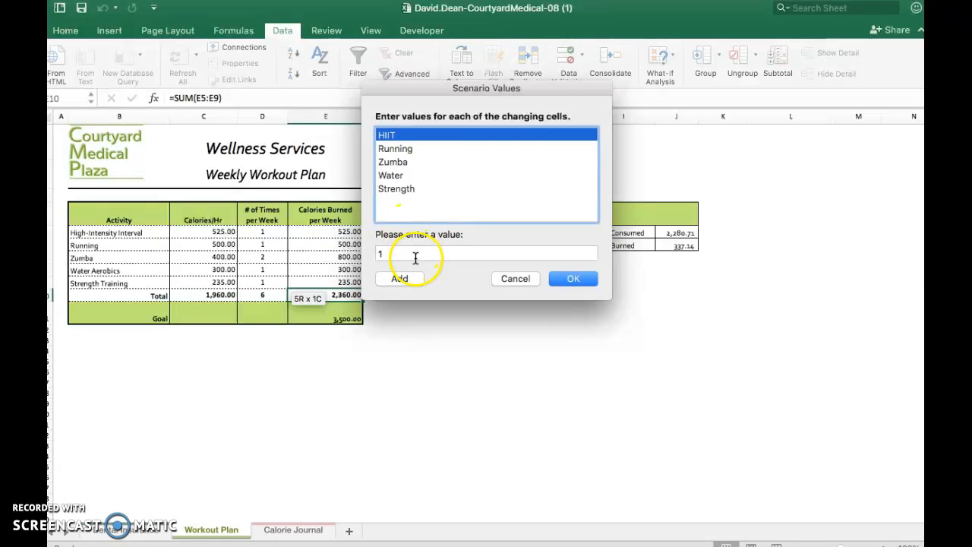
pyautogui.click(384, 254)
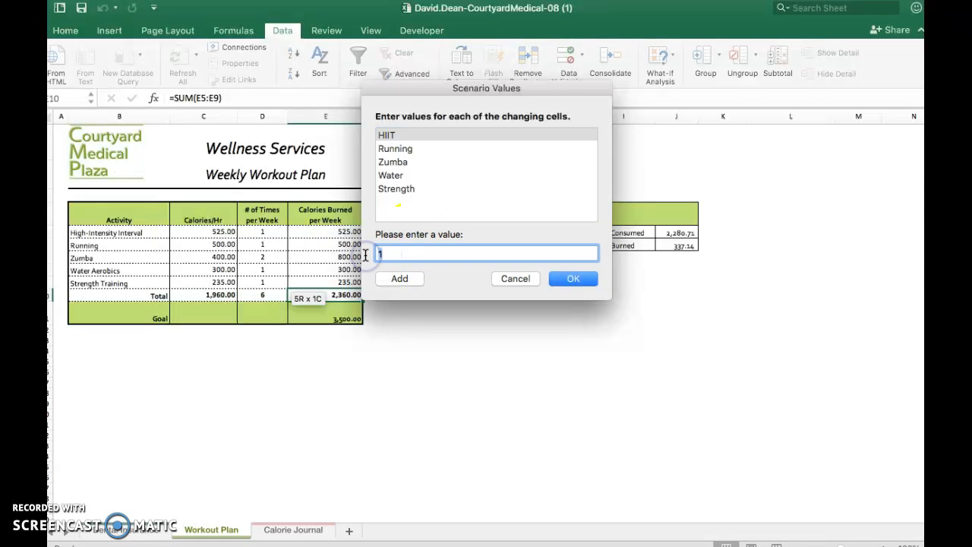
pyautogui.click(571, 281)
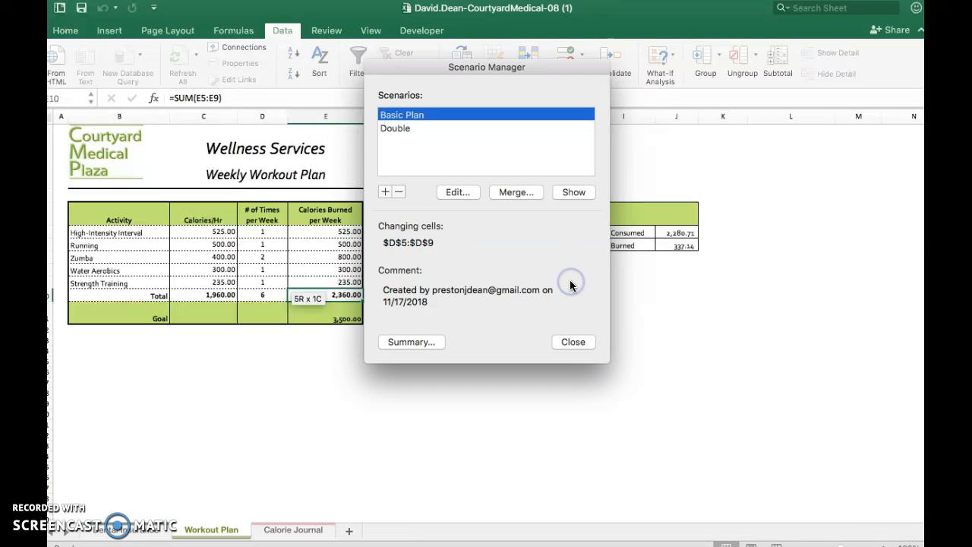
# Select the Double scenario and check the project instructions for its required values.
pyautogui.click(408, 129)
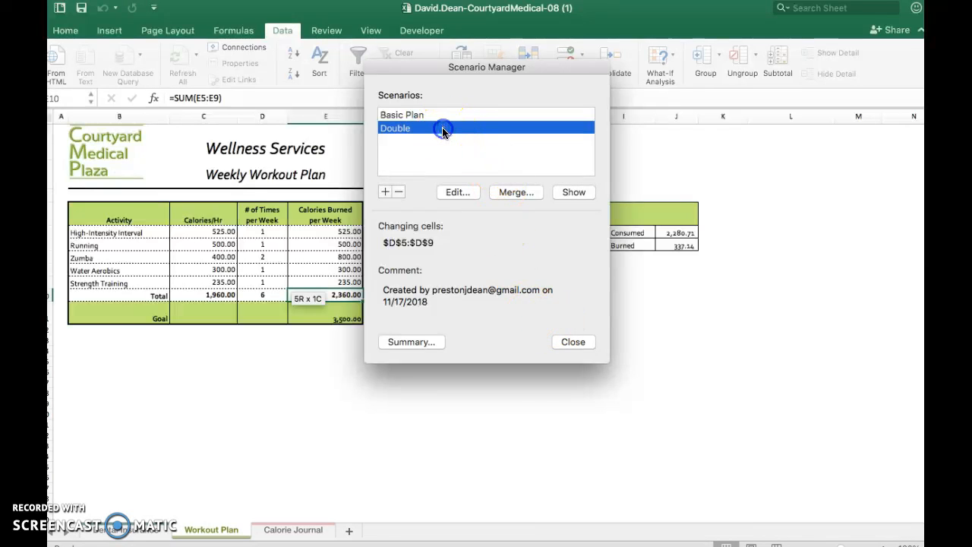
pyautogui.click(413, 131)
pyautogui.hotkey('ctrl', 'Left')
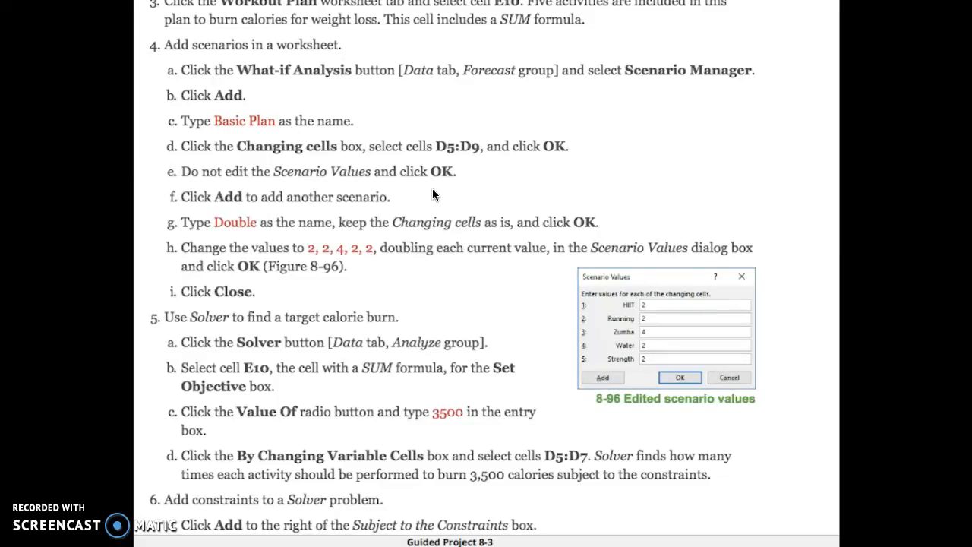
pyautogui.hotkey('ctrl', 'Left')
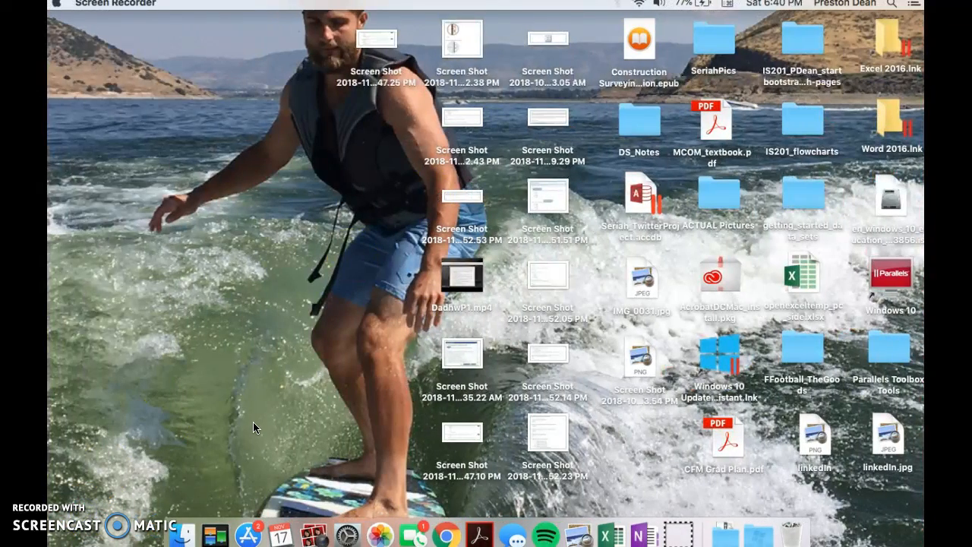
pyautogui.hotkey('ctrl', 'Right')
pyautogui.hotkey('ctrl', 'Right')
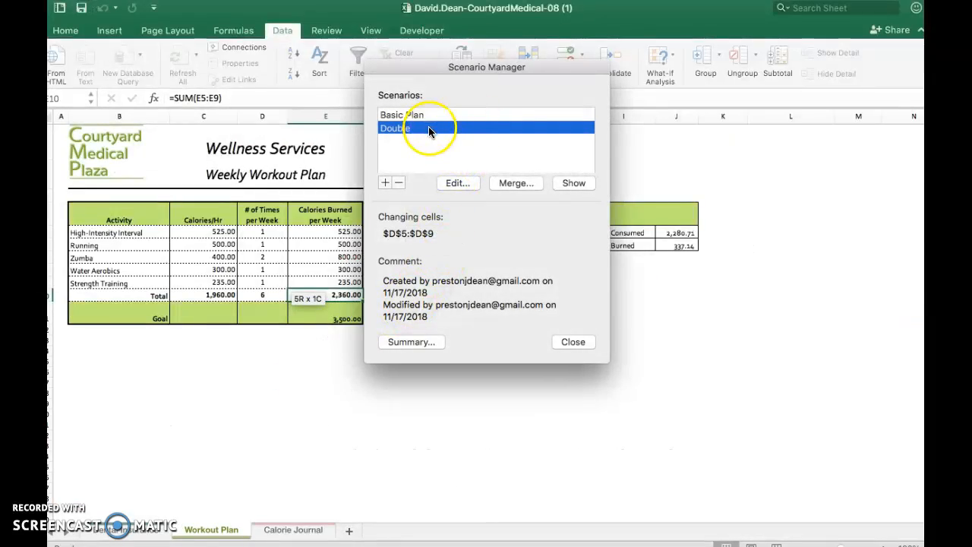
# Edit the Double scenario's values, setting HIIT to 2, Running to 2 and Zumba to 4.
pyautogui.click(455, 185)
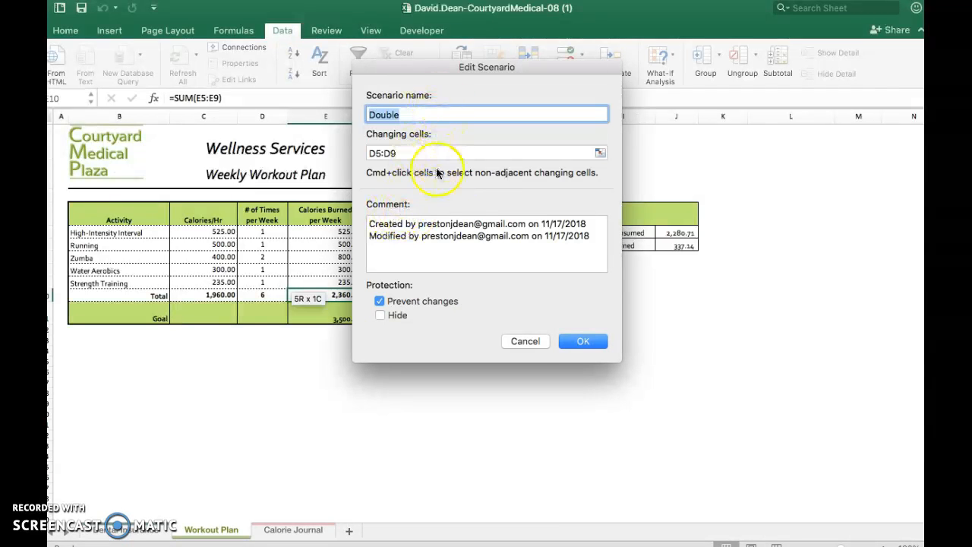
pyautogui.click(582, 343)
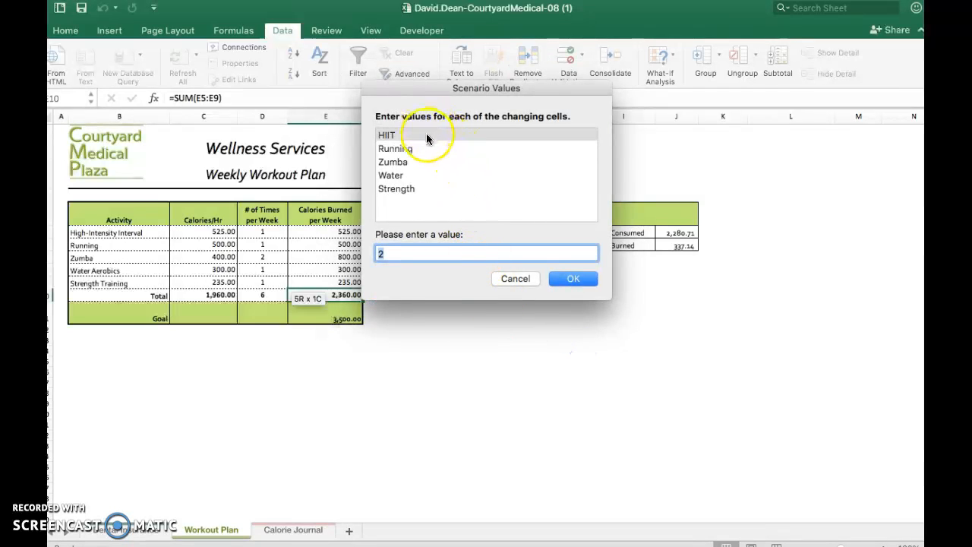
pyautogui.click(427, 137)
pyautogui.click(414, 255)
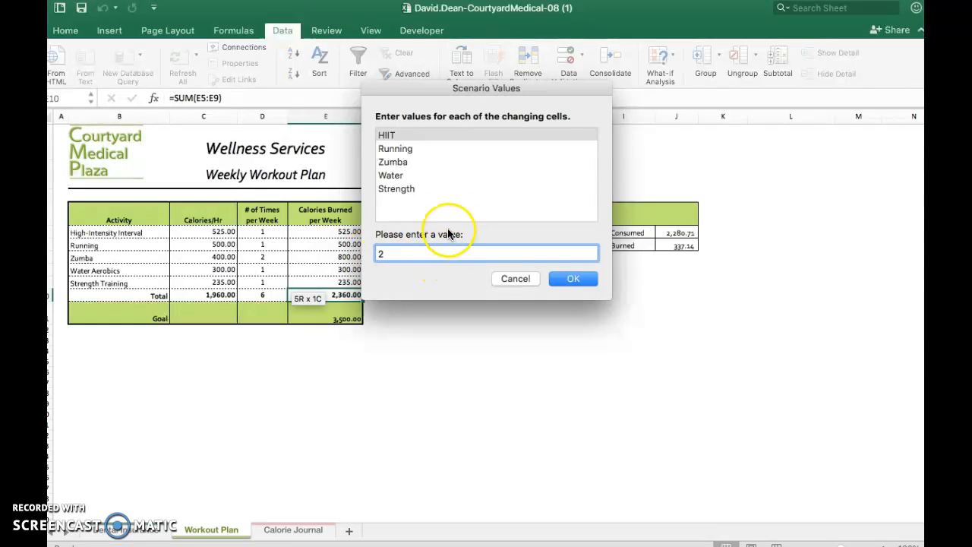
pyautogui.click(416, 149)
pyautogui.click(416, 256)
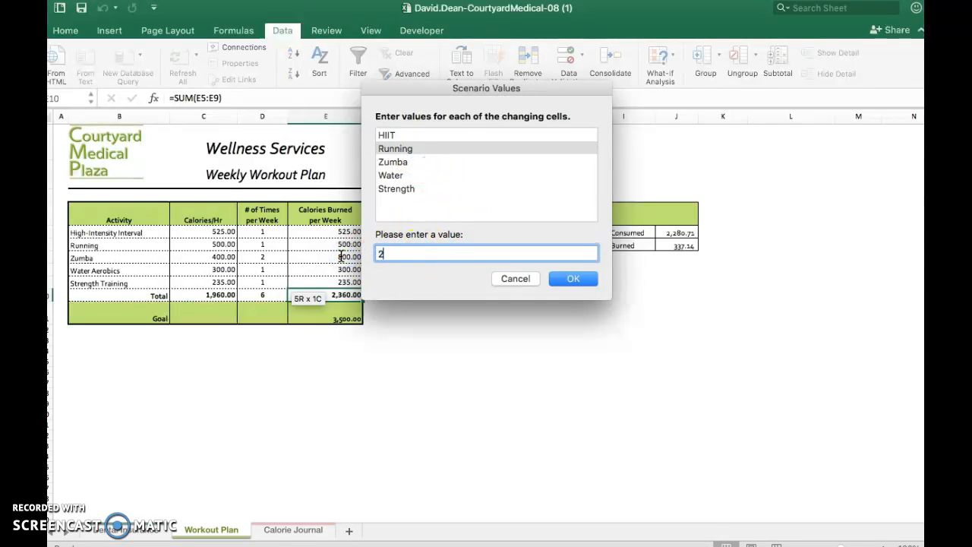
pyautogui.click(412, 162)
pyautogui.click(409, 251)
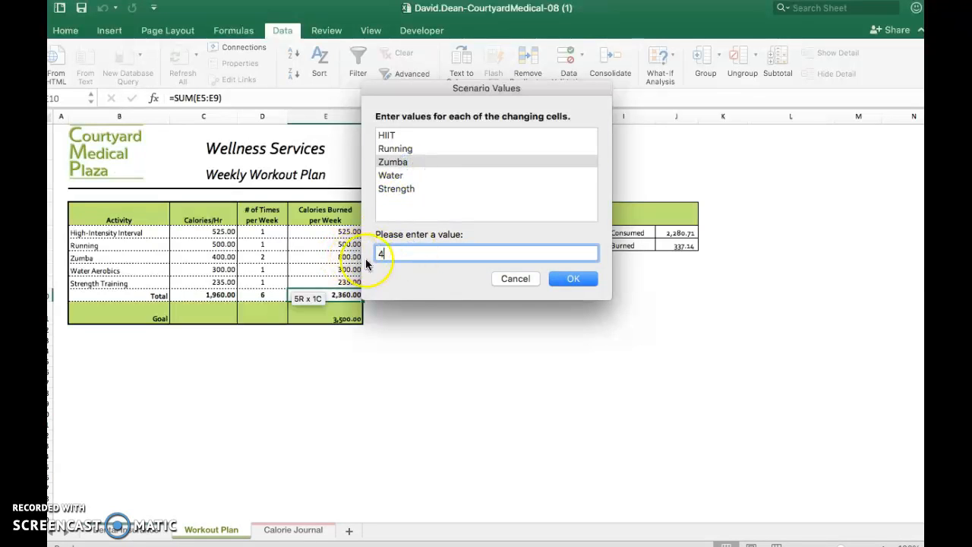
# Set the Water and Strength values to 2 each and save the edited Double scenario.
pyautogui.click(425, 176)
pyautogui.click(412, 250)
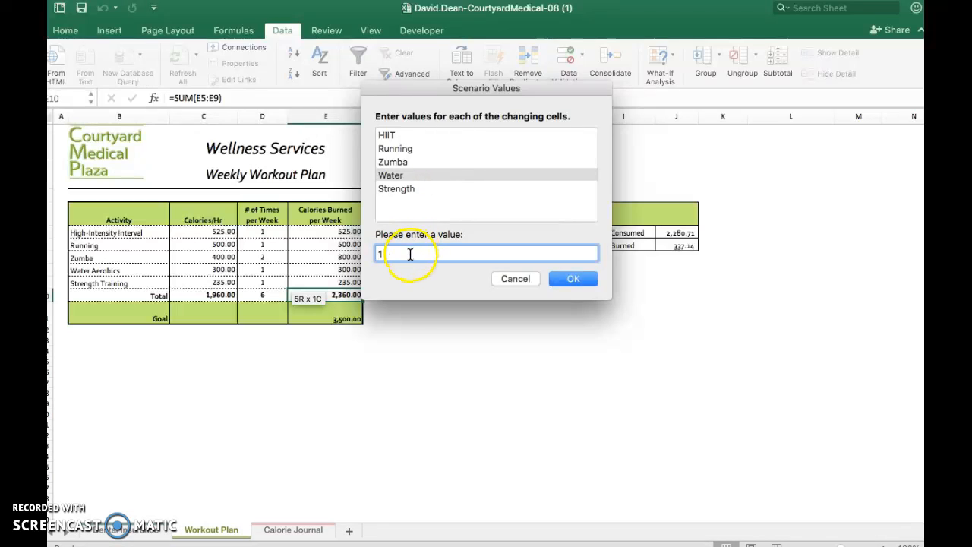
pyautogui.click(413, 188)
pyautogui.click(408, 251)
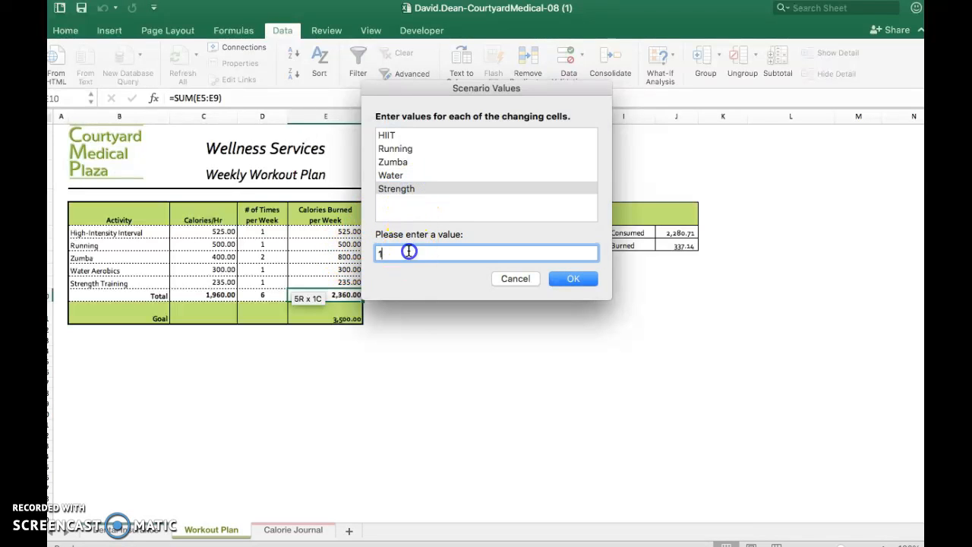
pyautogui.write('2')
pyautogui.click(572, 280)
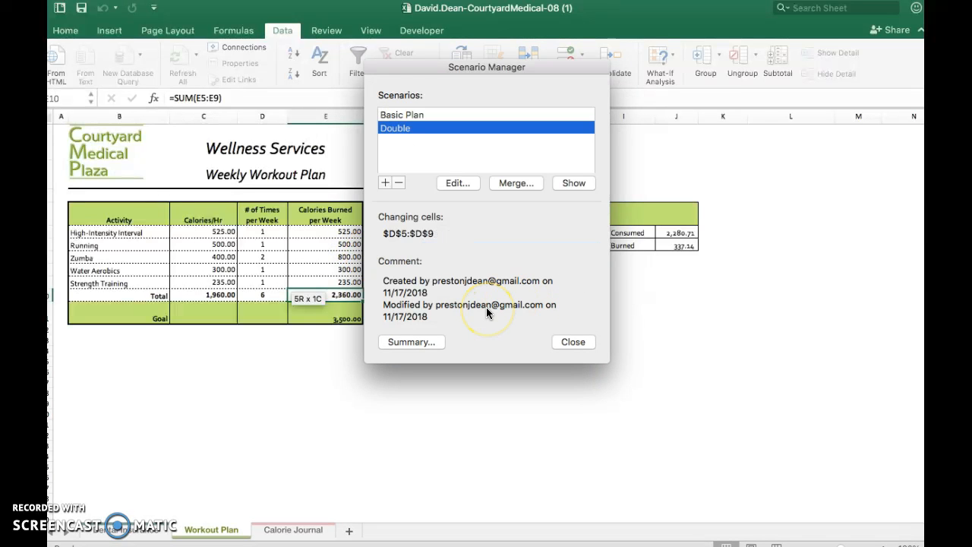
# Check the scenario instructions and close the Scenario Manager.
pyautogui.hotkey('ctrl', 'Left')
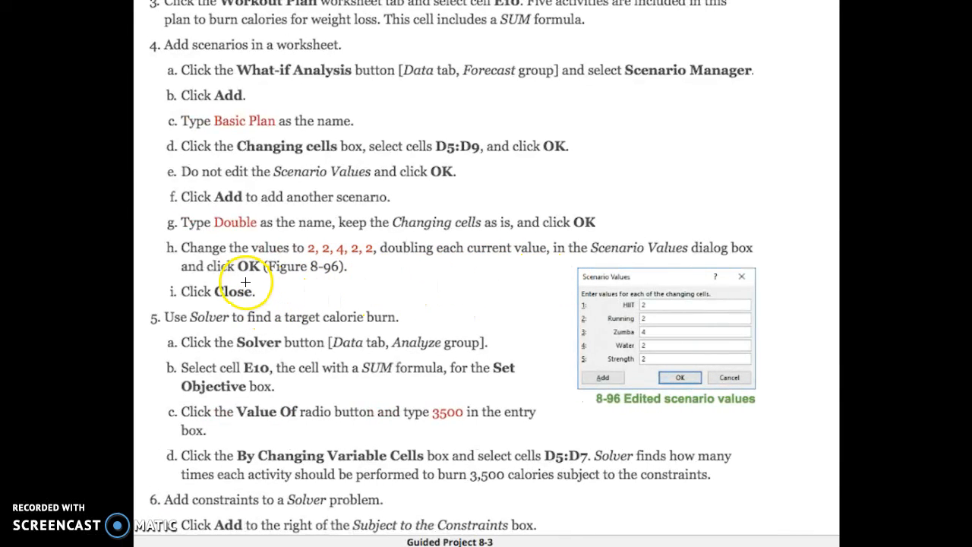
pyautogui.hotkey('ctrl', 'Right')
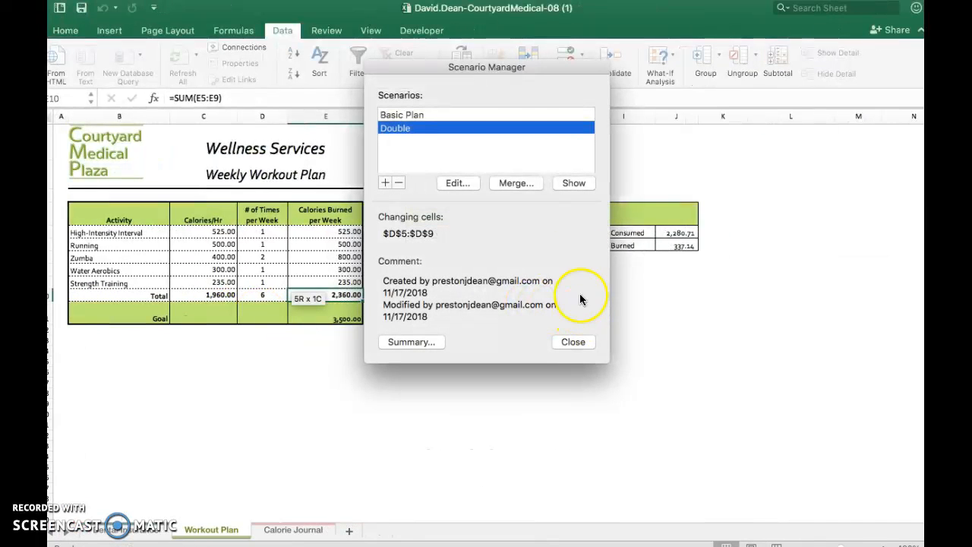
pyautogui.click(570, 342)
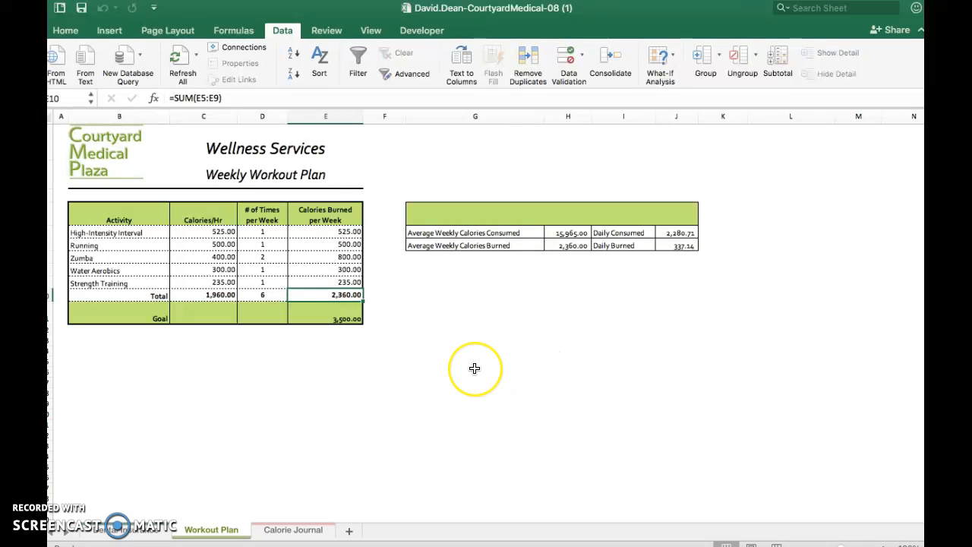
# Open Solver and set its objective to cell E10 on the Workout Plan sheet.
pyautogui.hotkey('ctrl', 'Left')
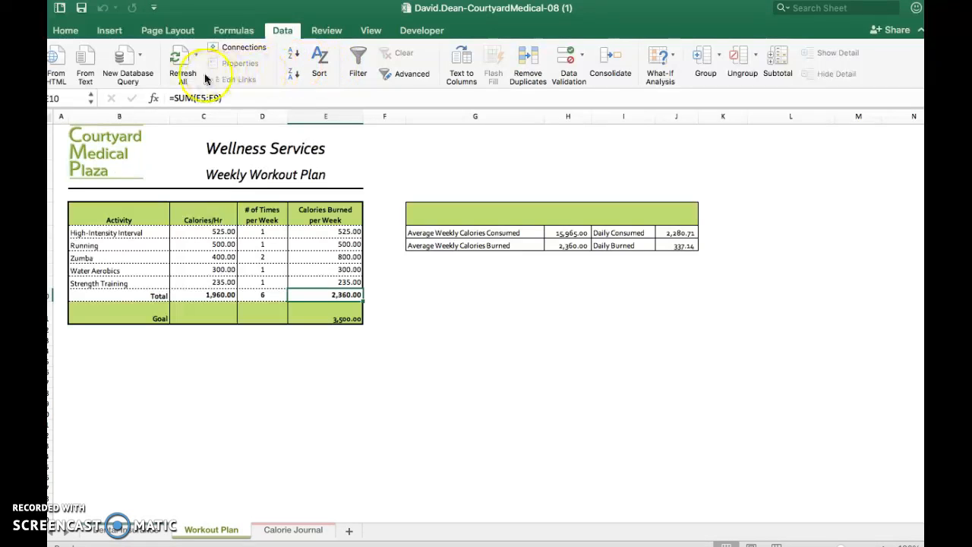
pyautogui.click(138, 62)
pyautogui.click(269, 70)
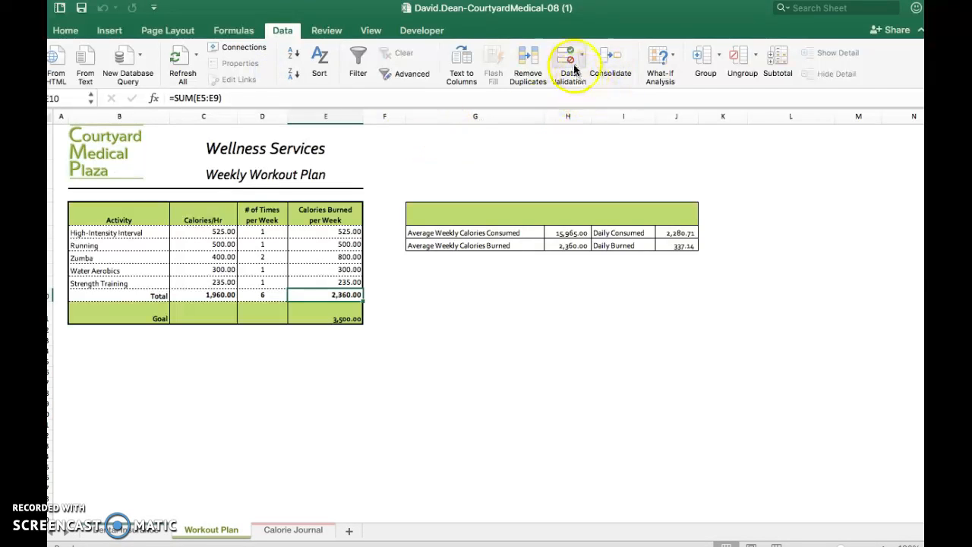
pyautogui.click(673, 64)
pyautogui.click(872, 64)
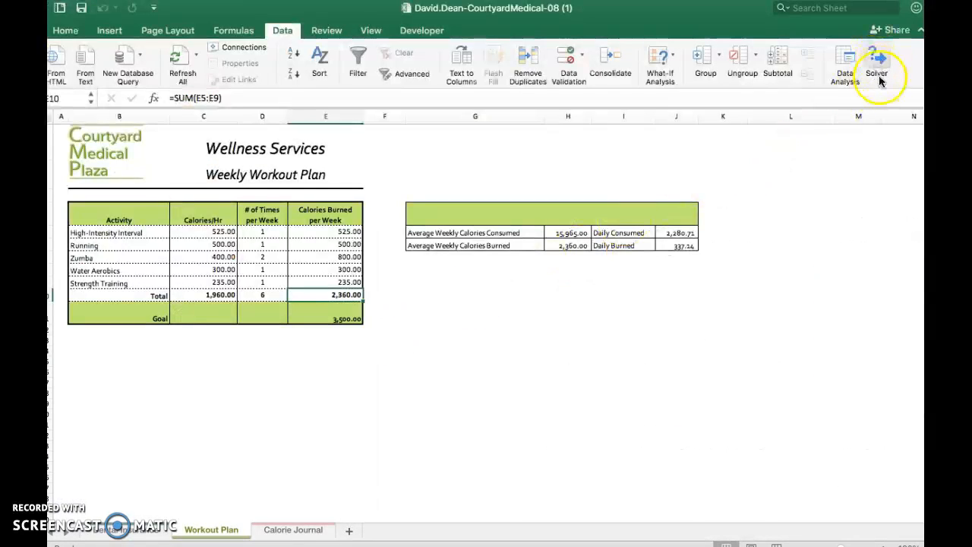
pyautogui.click(884, 55)
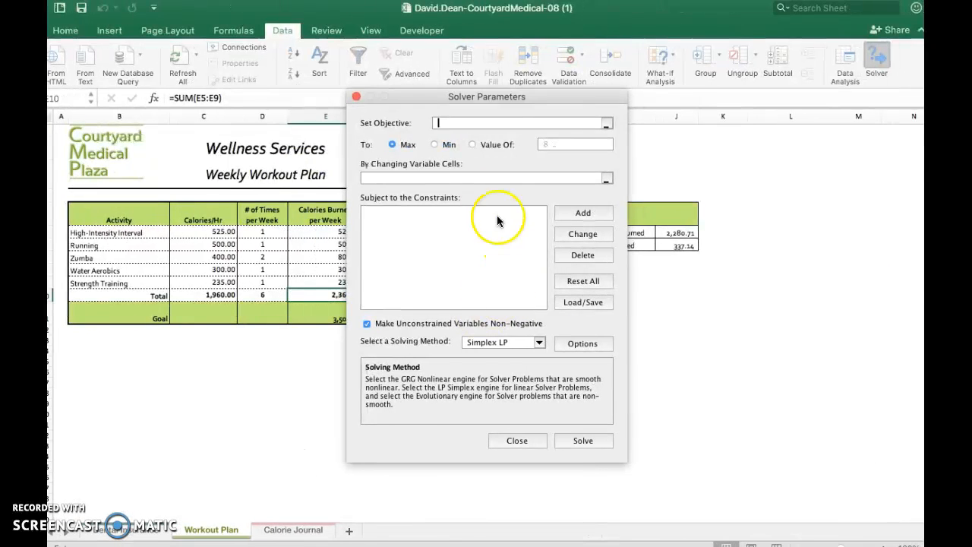
pyautogui.click(607, 126)
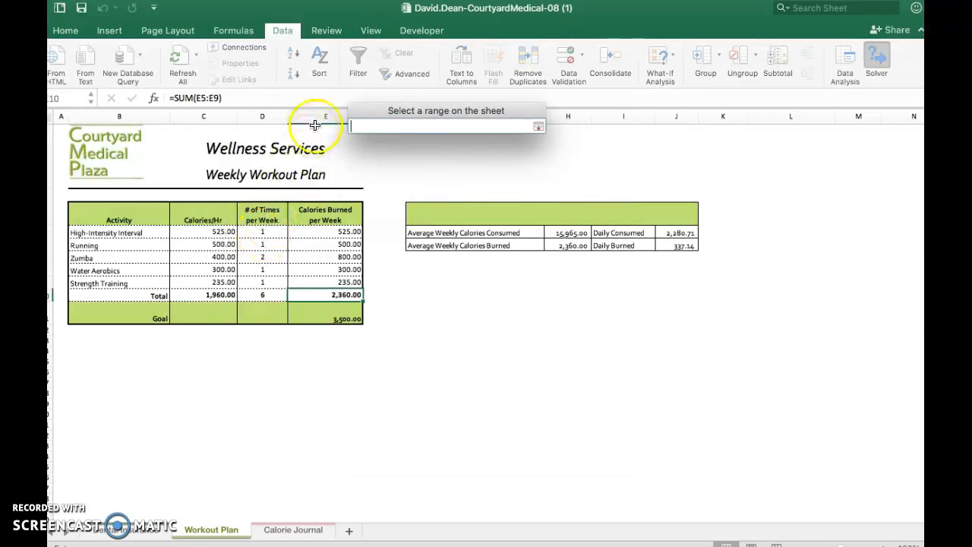
pyautogui.click(319, 297)
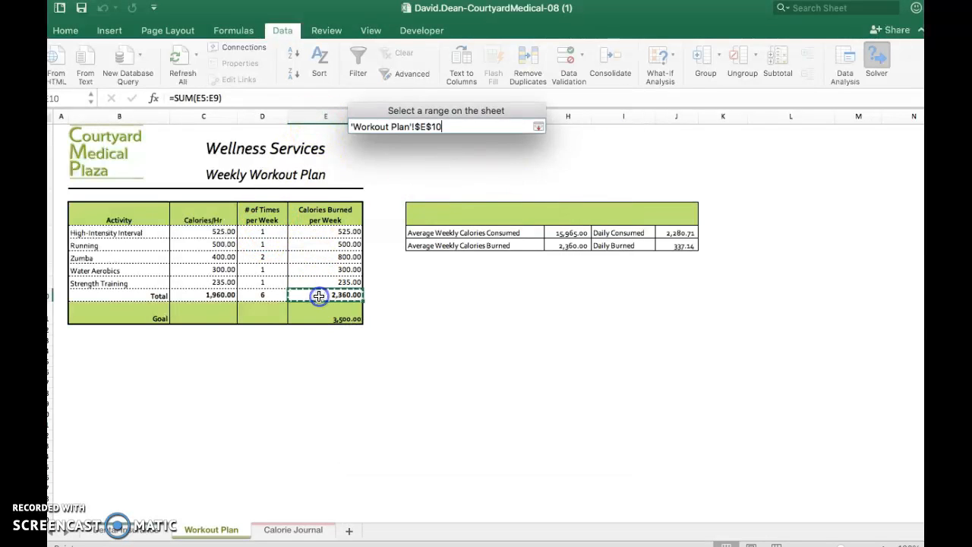
pyautogui.click(539, 126)
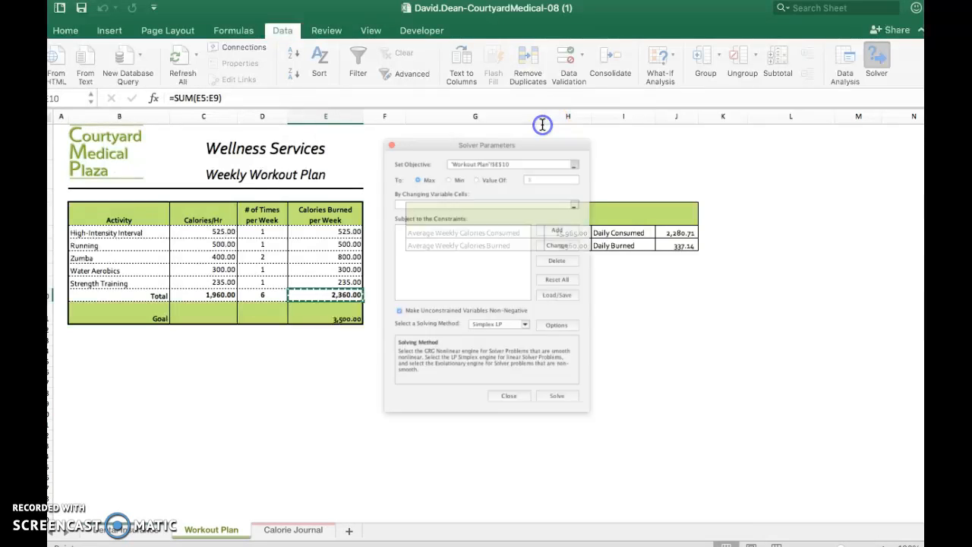
pyautogui.hotkey('ctrl', 'Left')
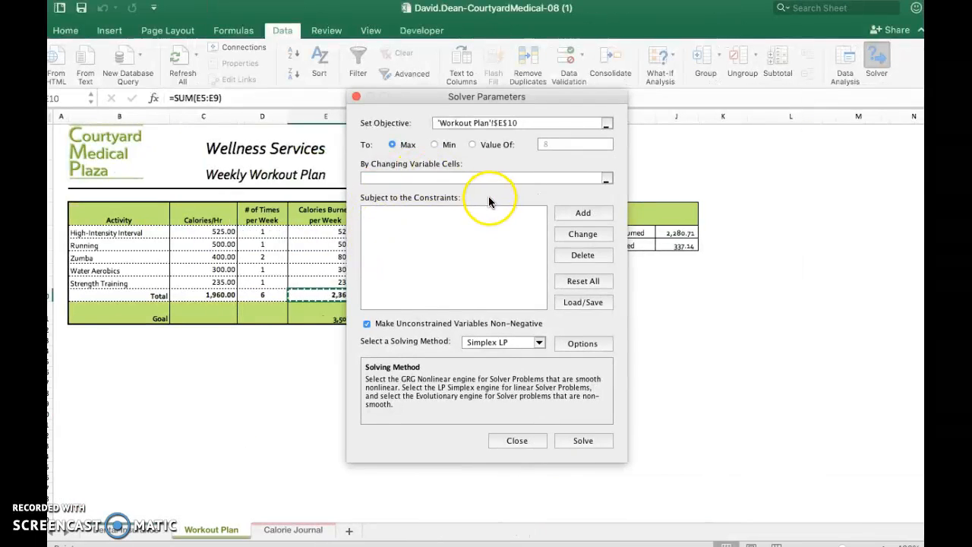
# Set the Solver objective to a value of 3500 and use cells D5:D7 as the changing variable cells.
pyautogui.click(472, 146)
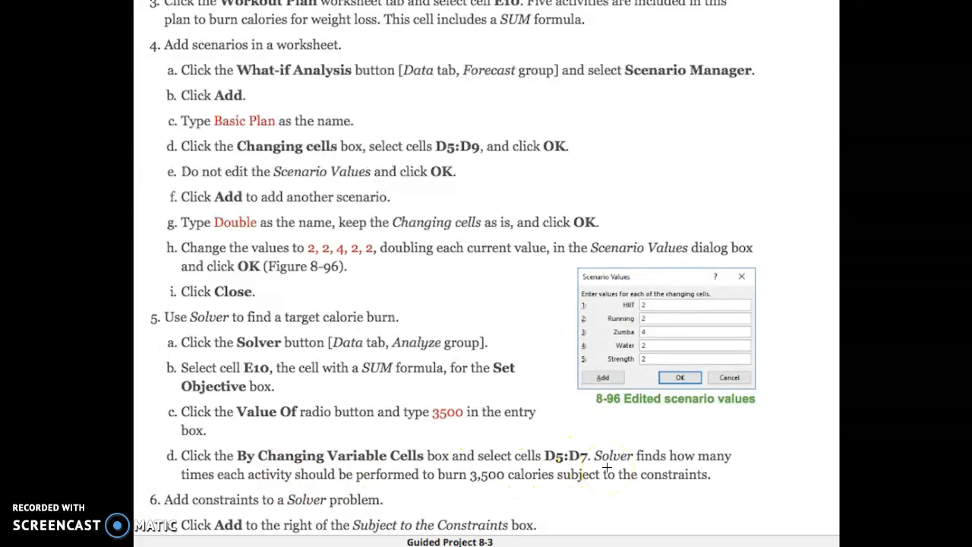
pyautogui.hotkey('ctrl', 'Right')
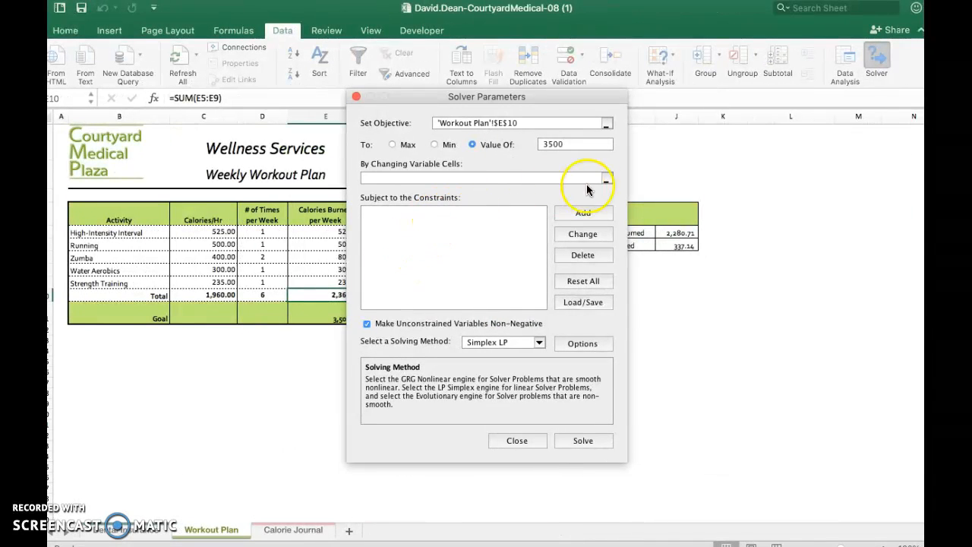
pyautogui.click(607, 180)
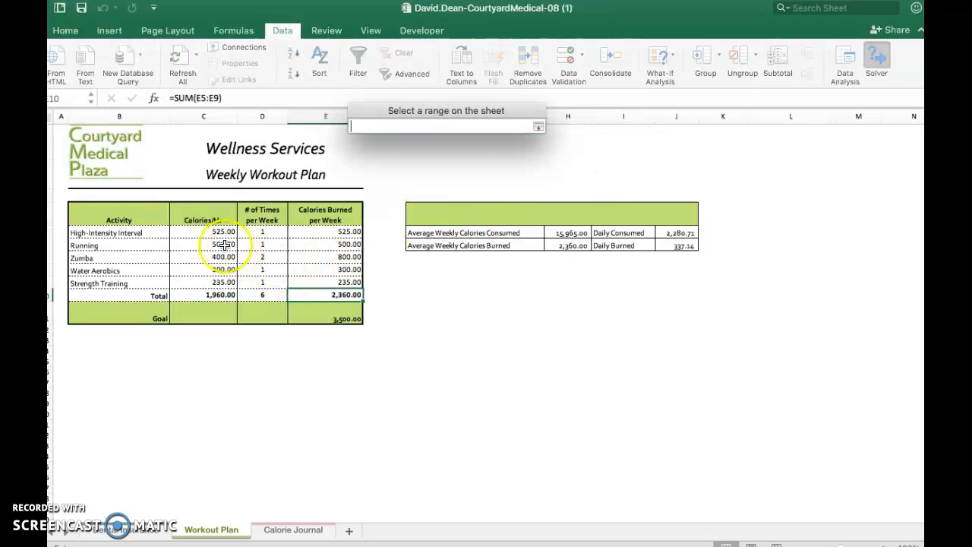
pyautogui.moveTo(255, 230); pyautogui.dragTo(261, 257)
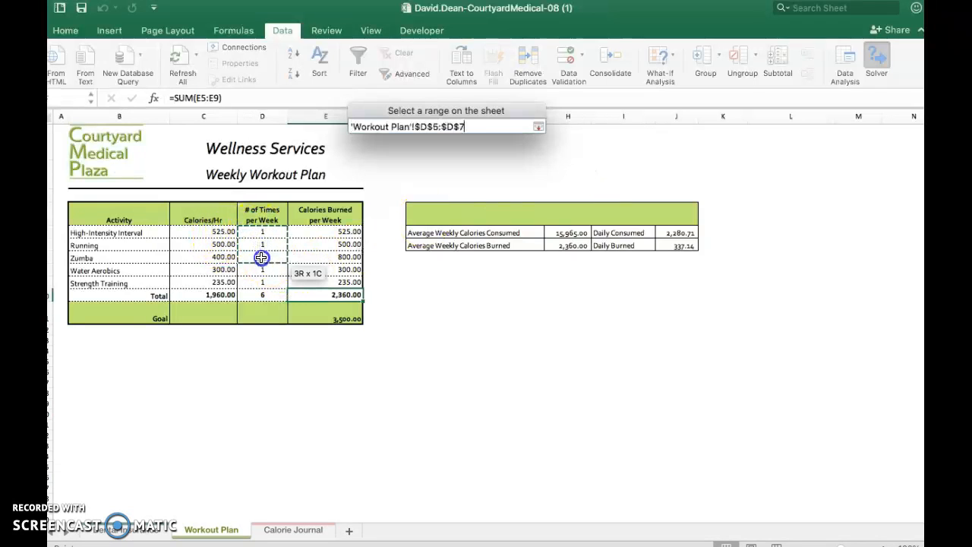
pyautogui.click(540, 126)
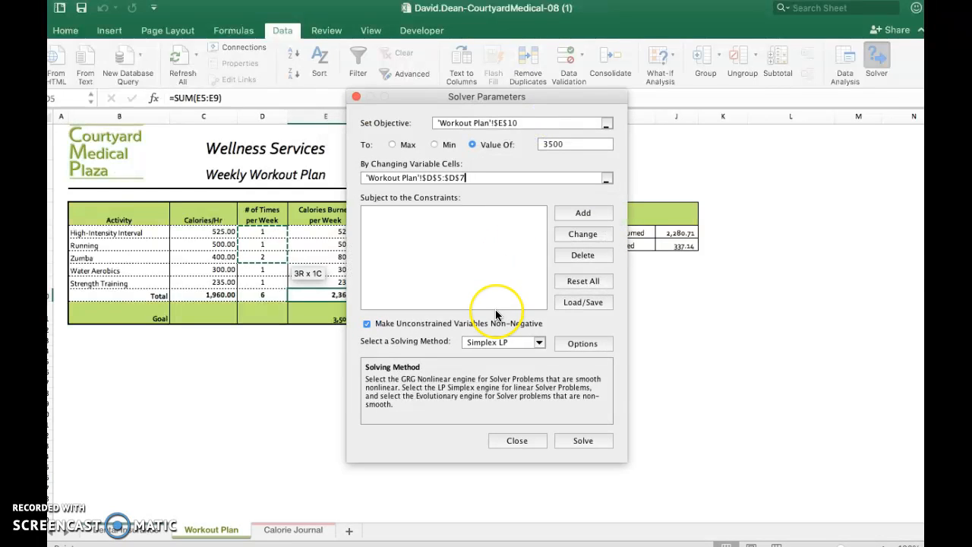
# Move the Solver Parameters dialog clear of the workout table and start a new constraint, consulting the project instructions for its settings.
pyautogui.hotkey('ctrl', 'Left')
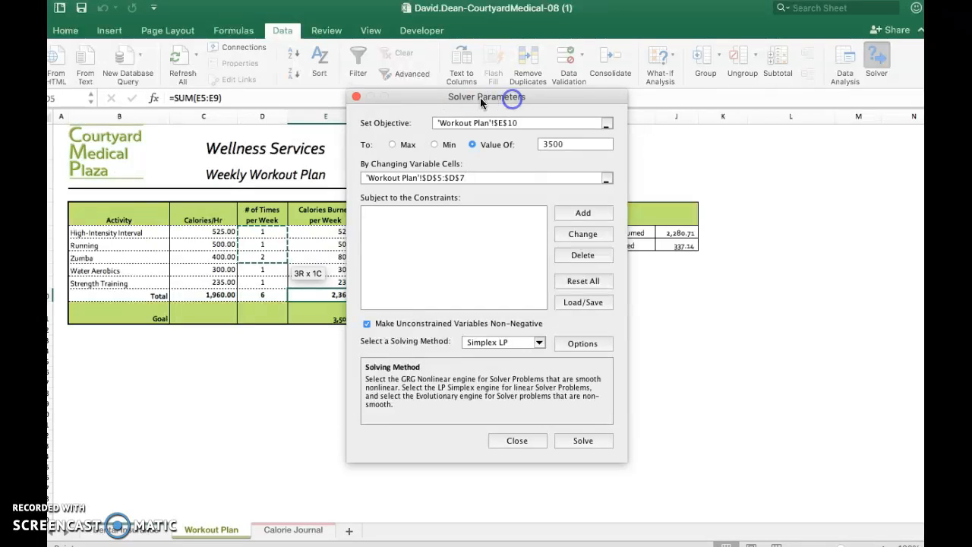
pyautogui.moveTo(489, 101); pyautogui.dragTo(583, 121)
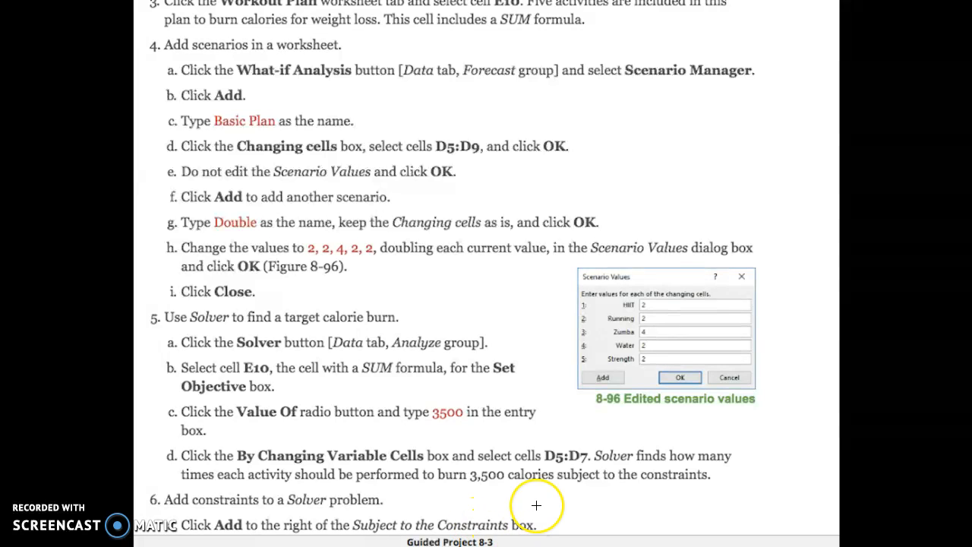
pyautogui.hotkey('ctrl', 'Right')
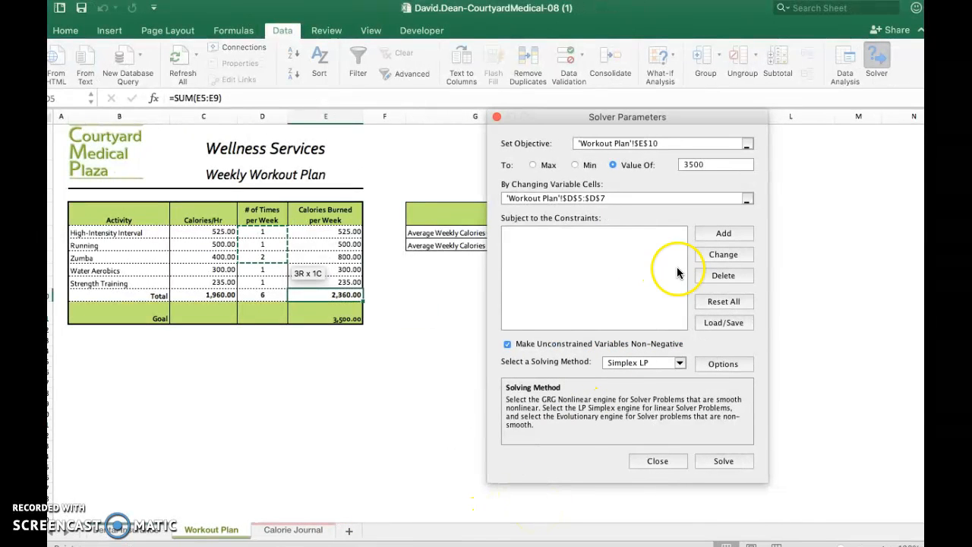
pyautogui.click(719, 233)
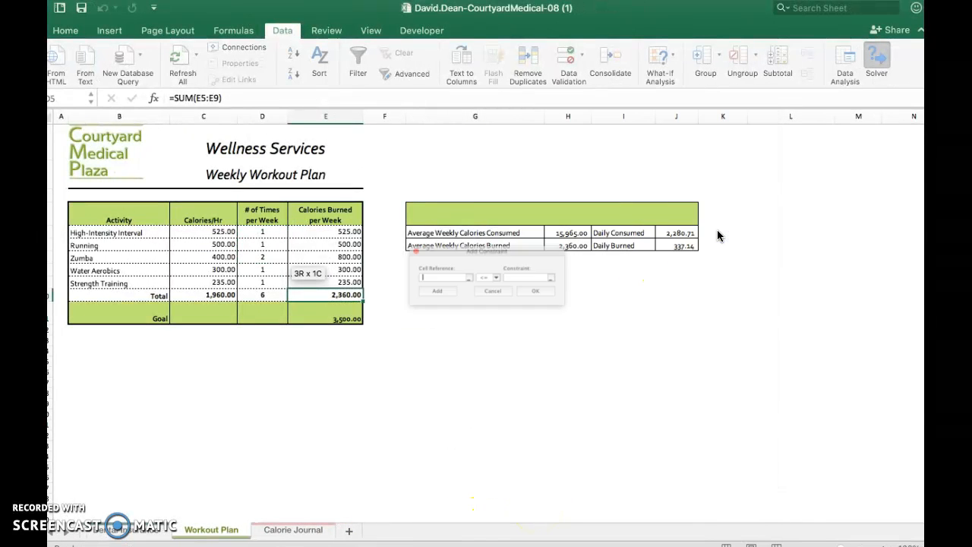
pyautogui.hotkey('ctrl', 'Left')
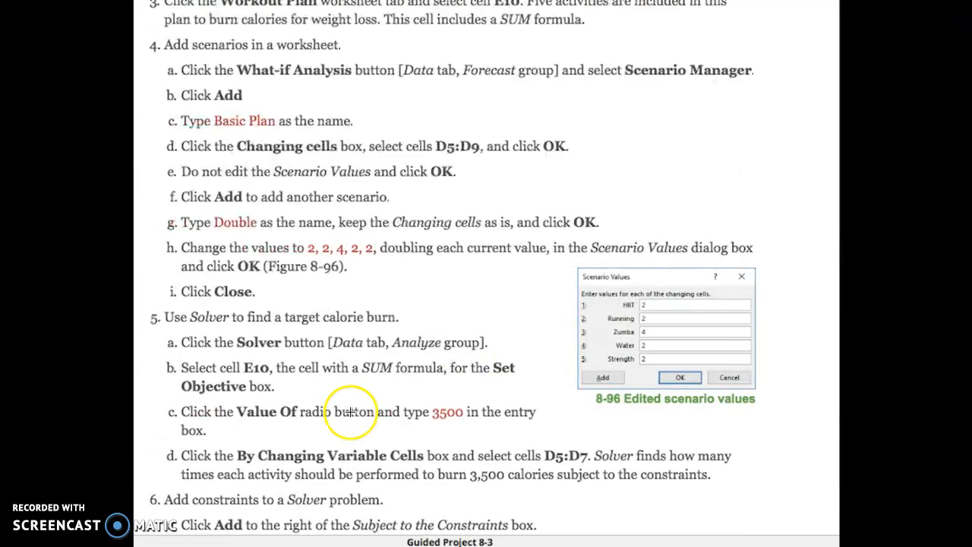
pyautogui.scroll(-6, 350, 412)
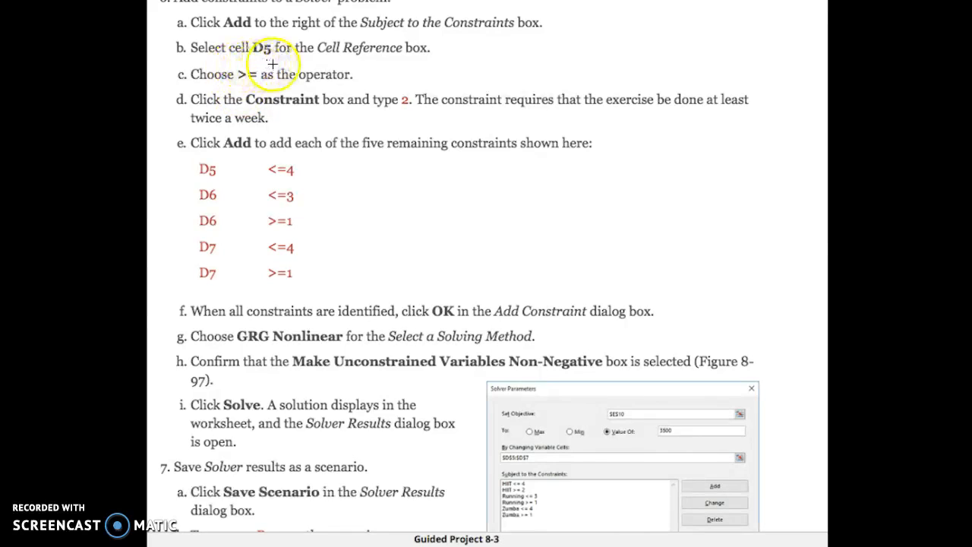
pyautogui.hotkey('ctrl', 'Right')
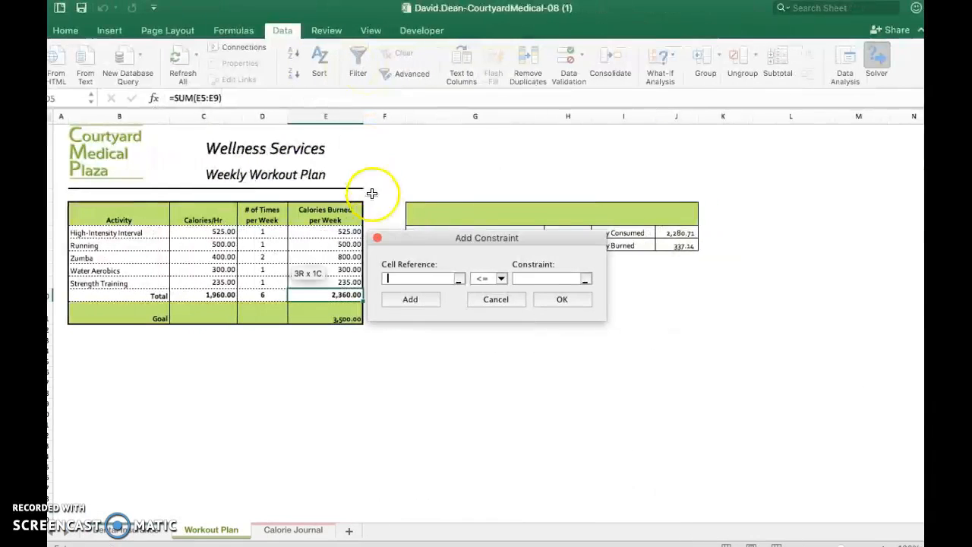
# Define the constraint D5 >= 2 on the Workout Plan sheet, check it against the instructions and add it to the Solver problem.
pyautogui.click(460, 280)
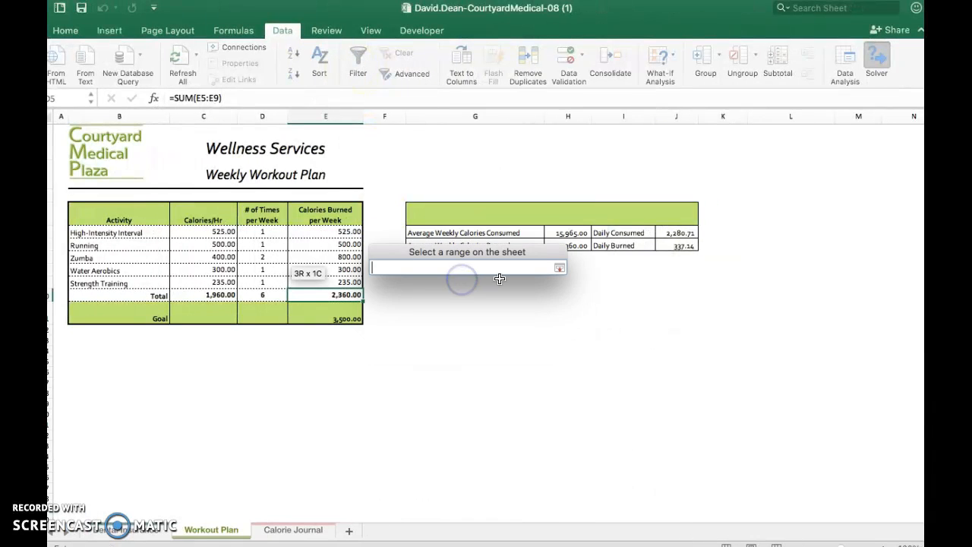
pyautogui.click(261, 233)
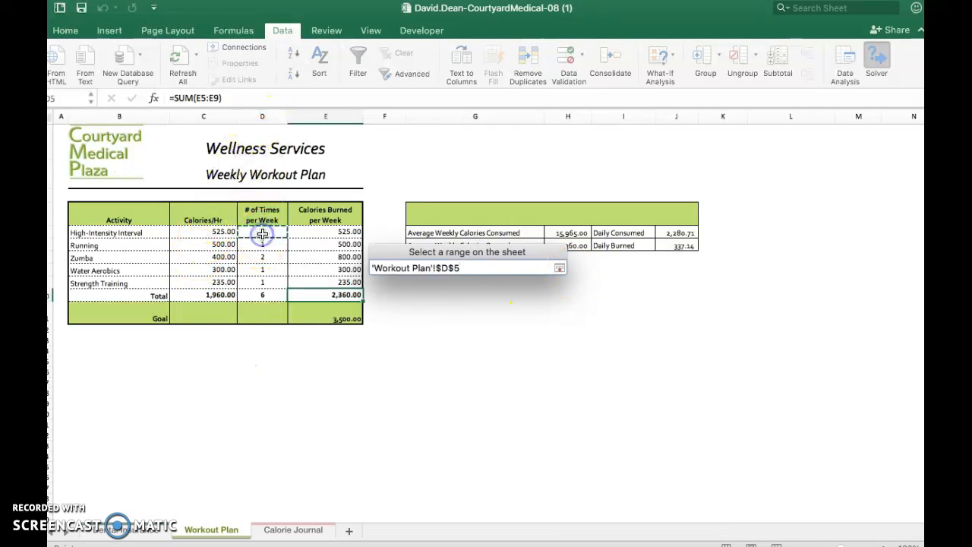
pyautogui.click(561, 267)
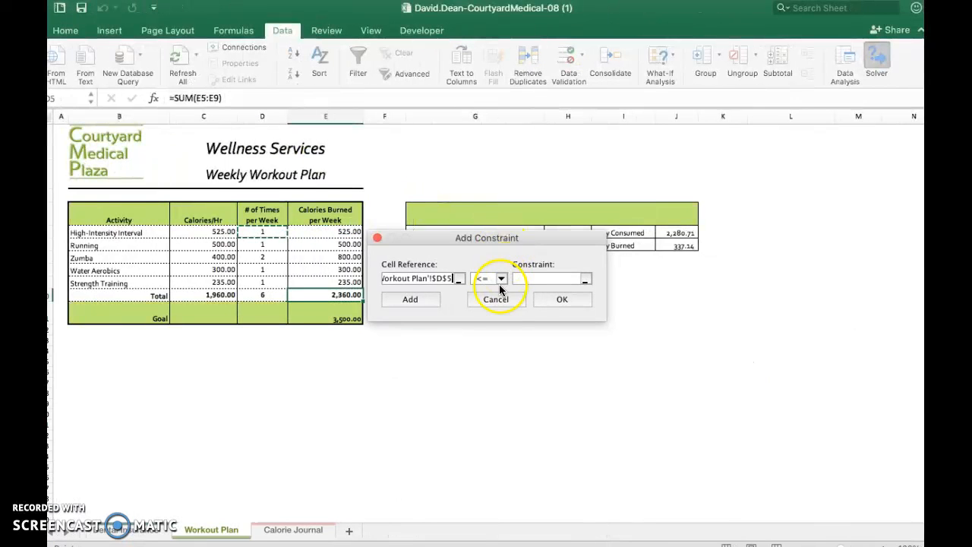
pyautogui.click(501, 280)
pyautogui.click(501, 310)
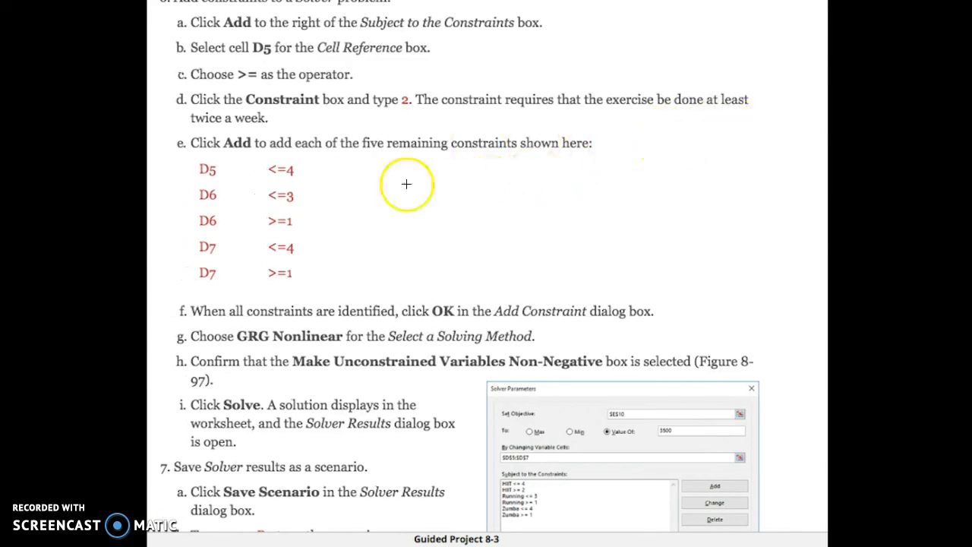
pyautogui.hotkey('ctrl', 'Right')
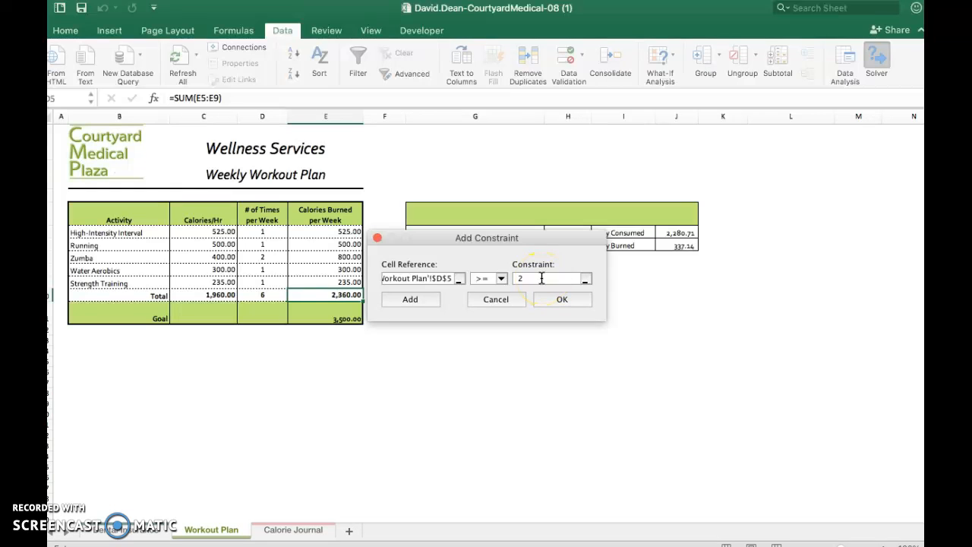
pyautogui.hotkey('ctrl', 'Left')
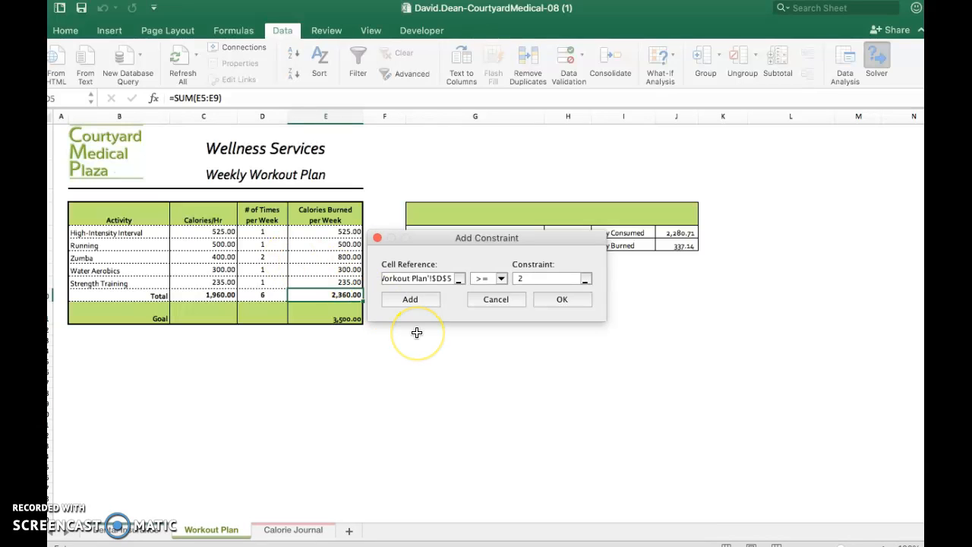
pyautogui.hotkey('ctrl', 'Left')
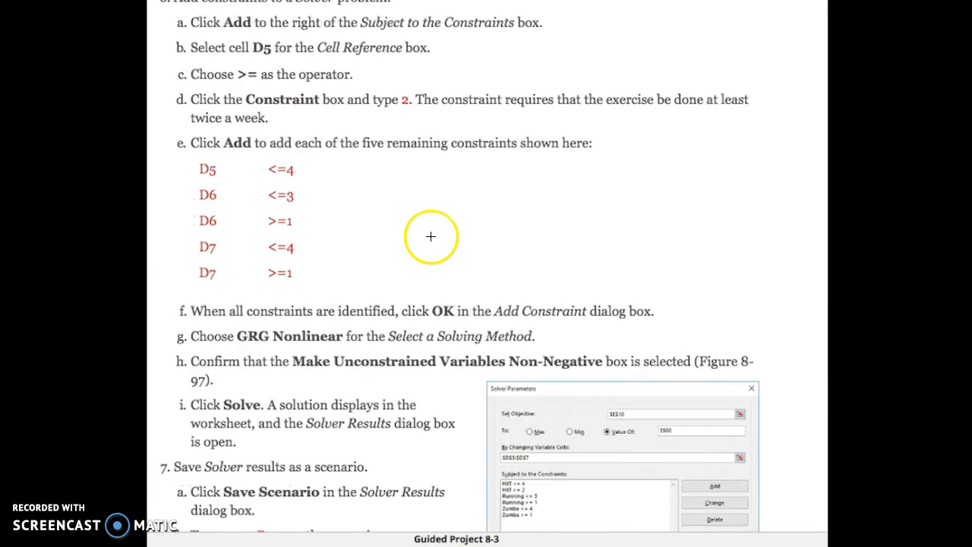
pyautogui.hotkey('ctrl', 'Right')
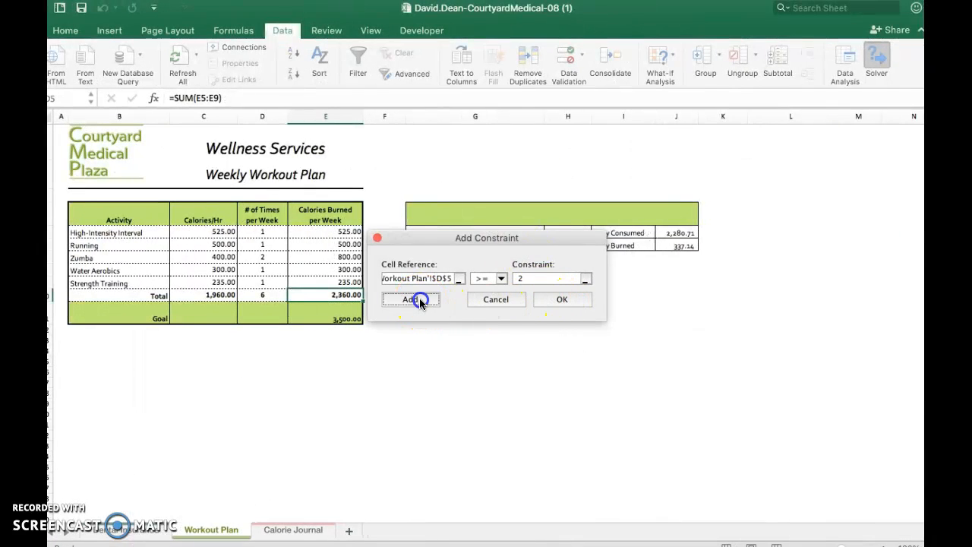
pyautogui.hotkey('ctrl', 'Left')
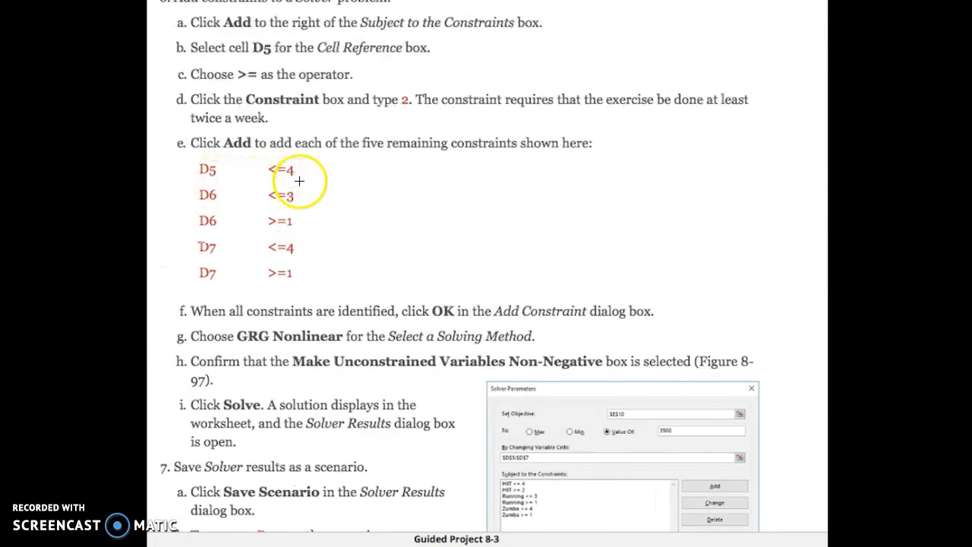
pyautogui.hotkey('ctrl', 'Right')
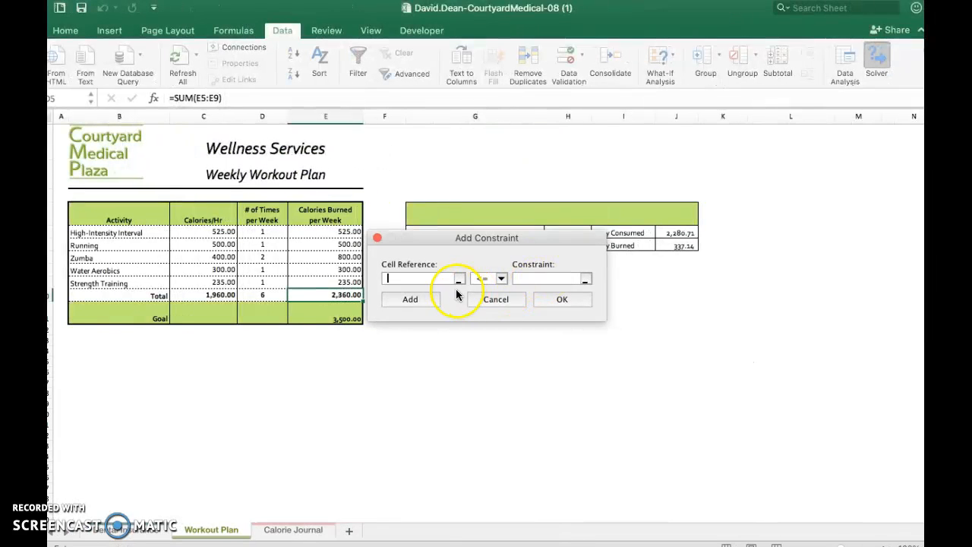
pyautogui.click(459, 278)
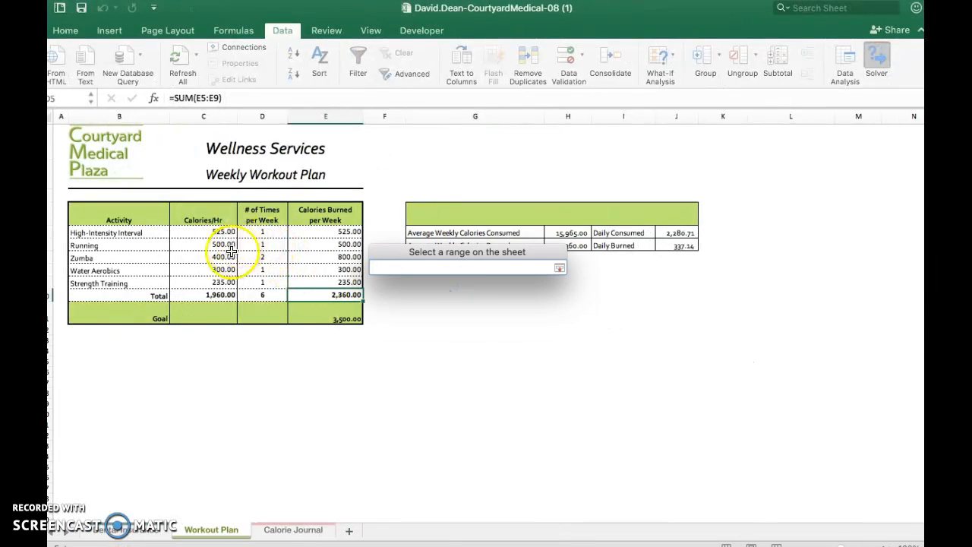
pyautogui.moveTo(258, 233); pyautogui.dragTo(257, 233)
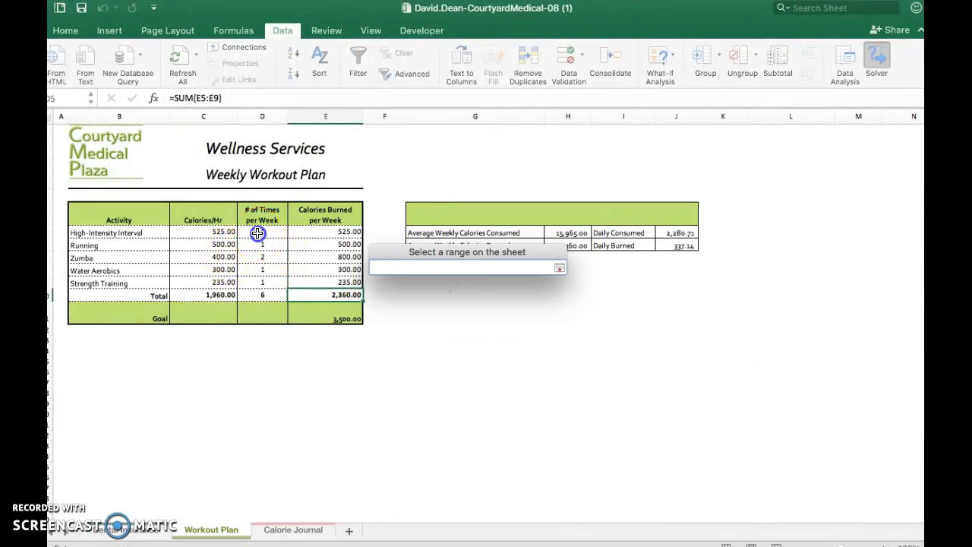
pyautogui.click(559, 269)
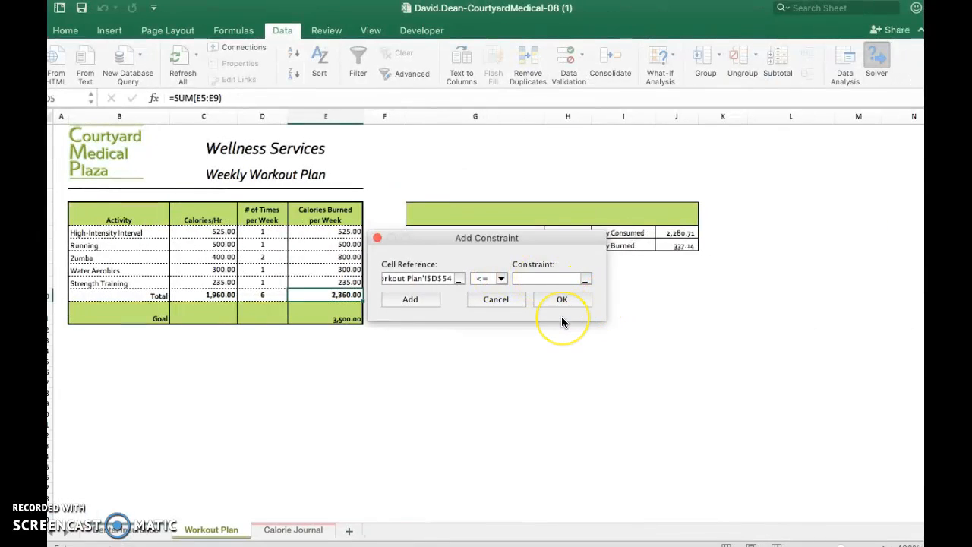
pyautogui.click(605, 231)
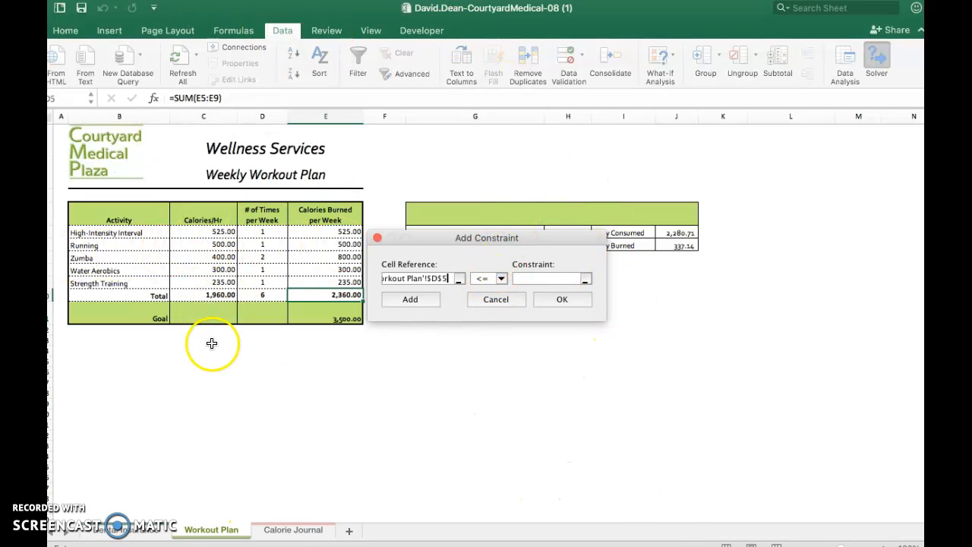
pyautogui.hotkey('ctrl', 'Left')
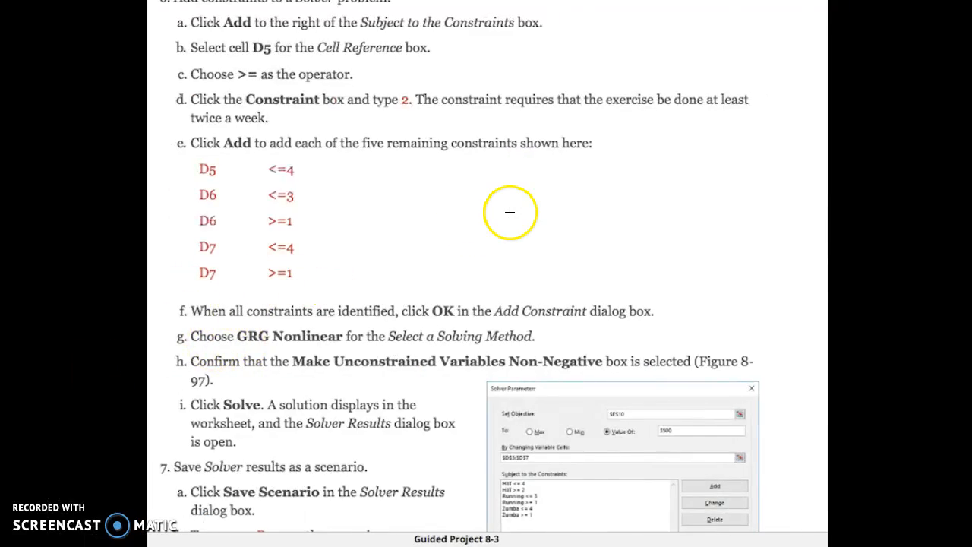
pyautogui.hotkey('ctrl', 'Right')
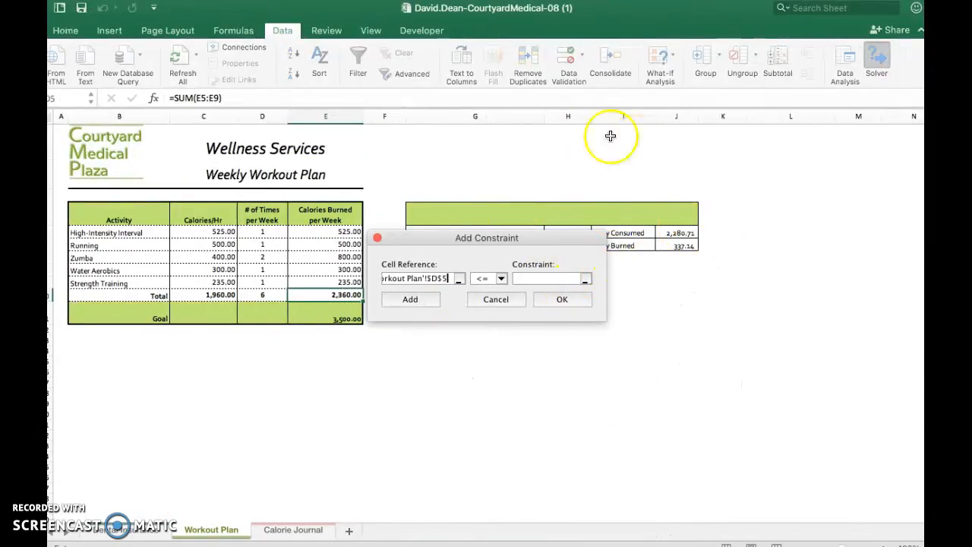
pyautogui.hotkey('ctrl', 'Left')
pyautogui.hotkey('ctrl', 'Left')
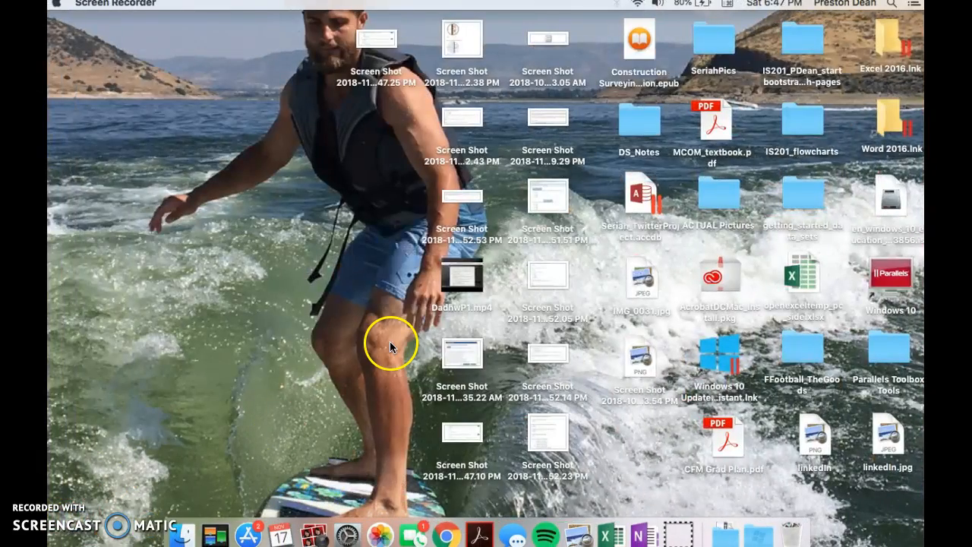
pyautogui.hotkey('ctrl', 'Right')
pyautogui.hotkey('ctrl', 'Right')
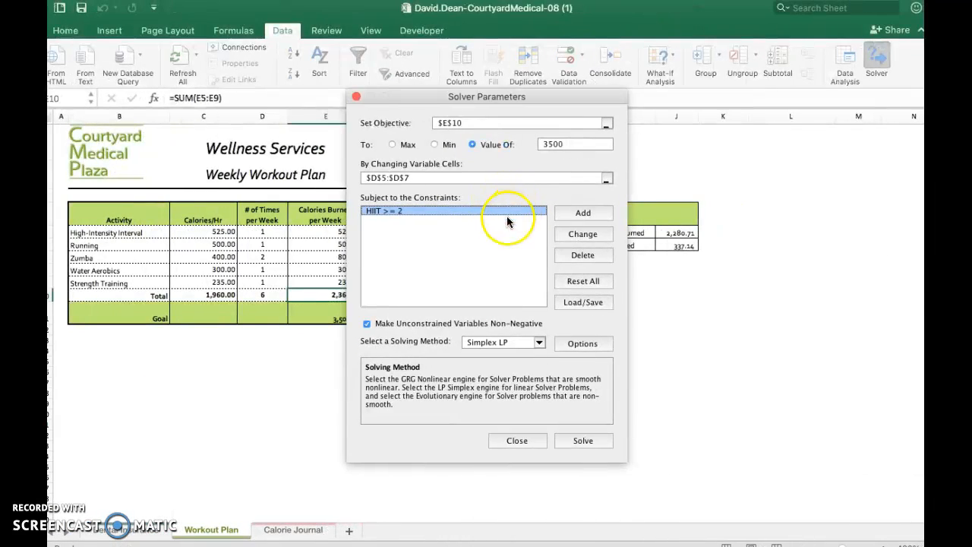
# Start another Solver constraint for cell D5 with the <= operator and a limit of 4.
pyautogui.click(572, 212)
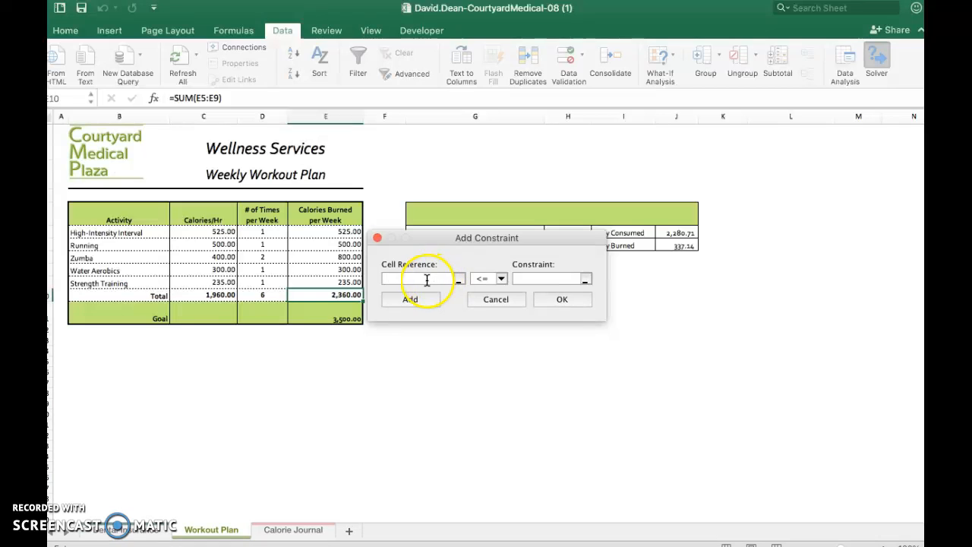
pyautogui.click(458, 278)
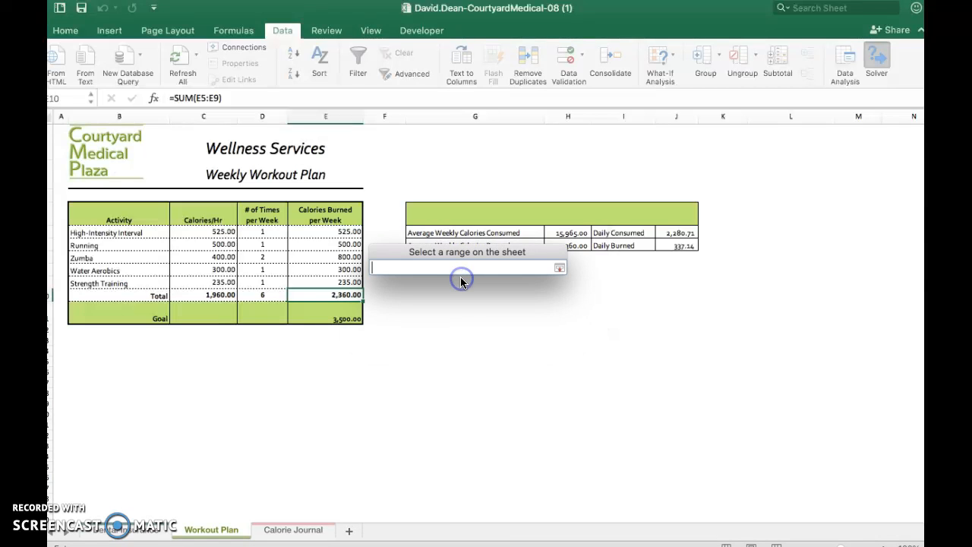
pyautogui.click(271, 234)
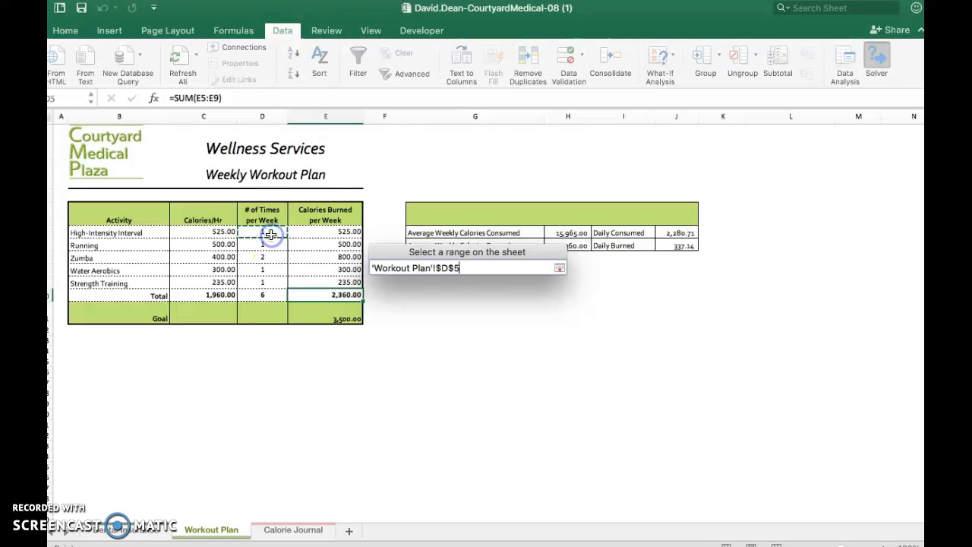
pyautogui.click(559, 270)
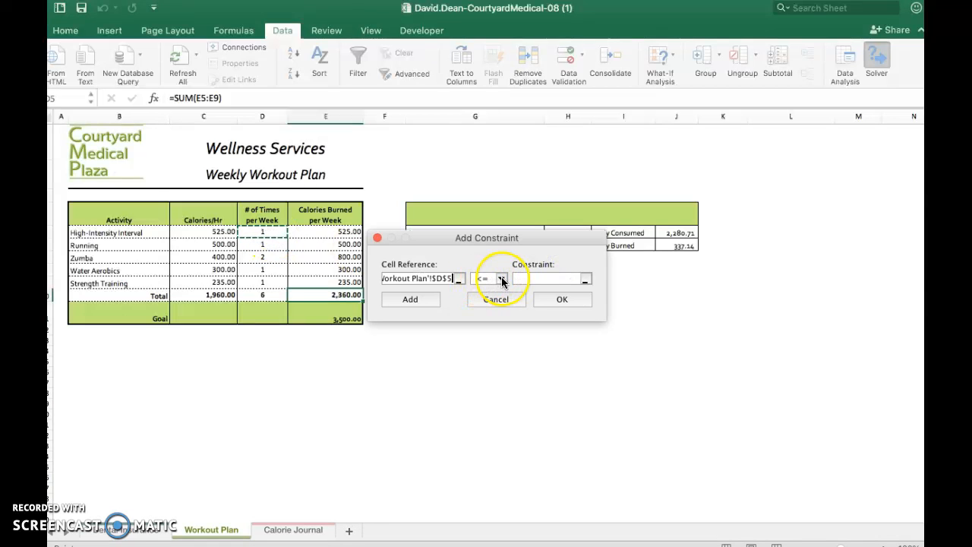
pyautogui.click(527, 279)
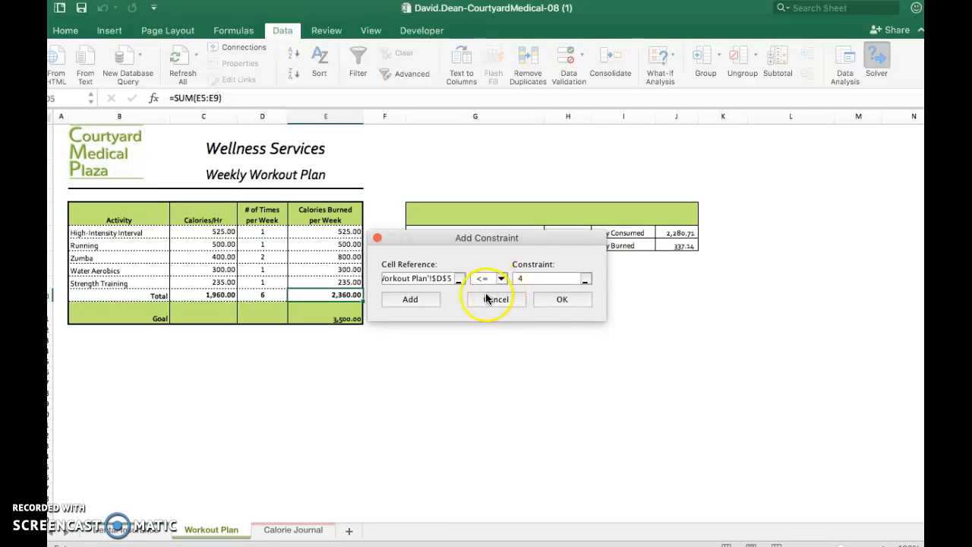
# Add the D5 <= 4 constraint to the Solver problem, followed by the constraint D6 <= 3 from the project instructions.
pyautogui.click(434, 303)
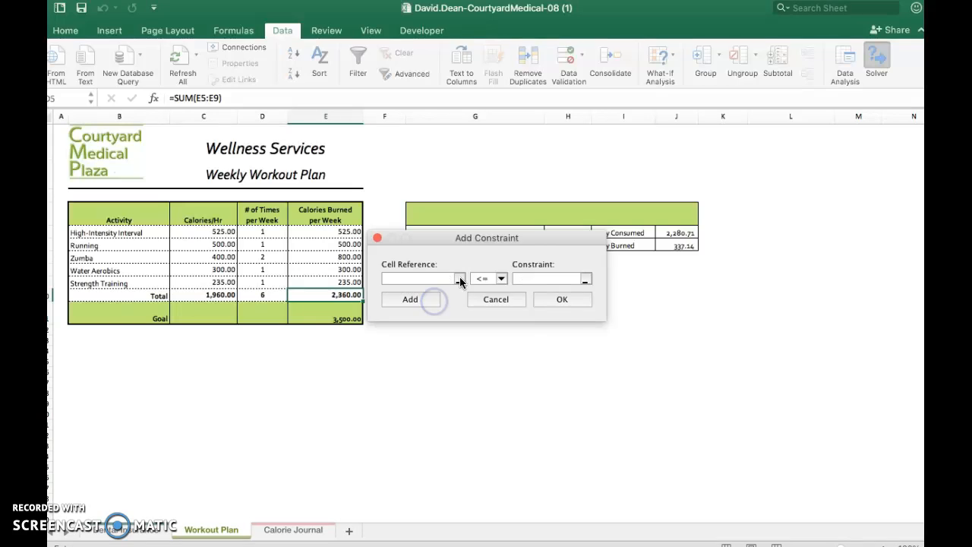
pyautogui.hotkey('ctrl', 'Left')
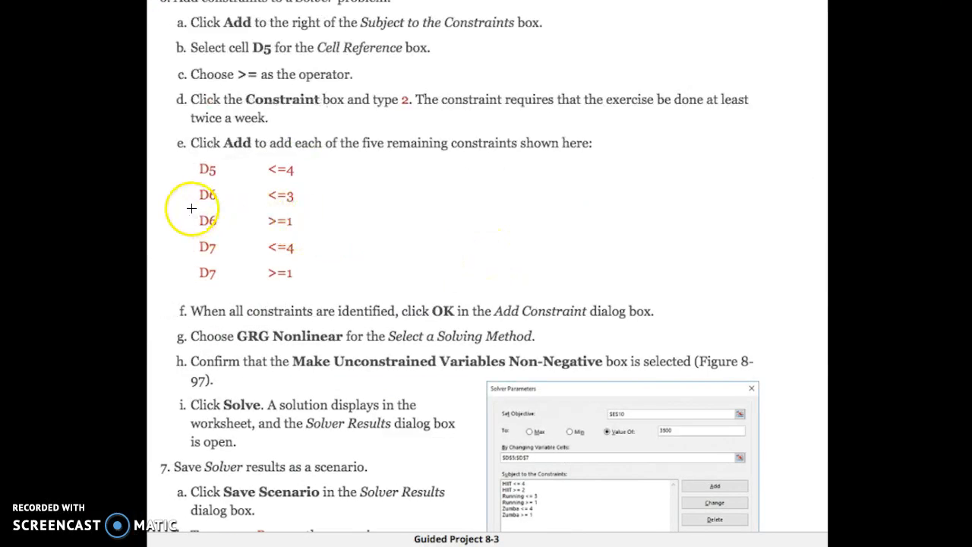
pyautogui.hotkey('ctrl', 'Right')
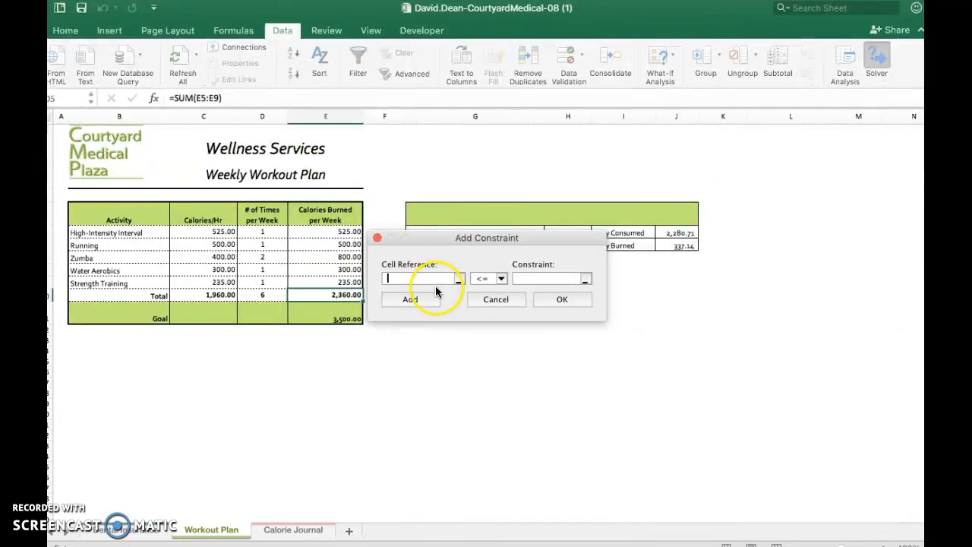
pyautogui.click(459, 279)
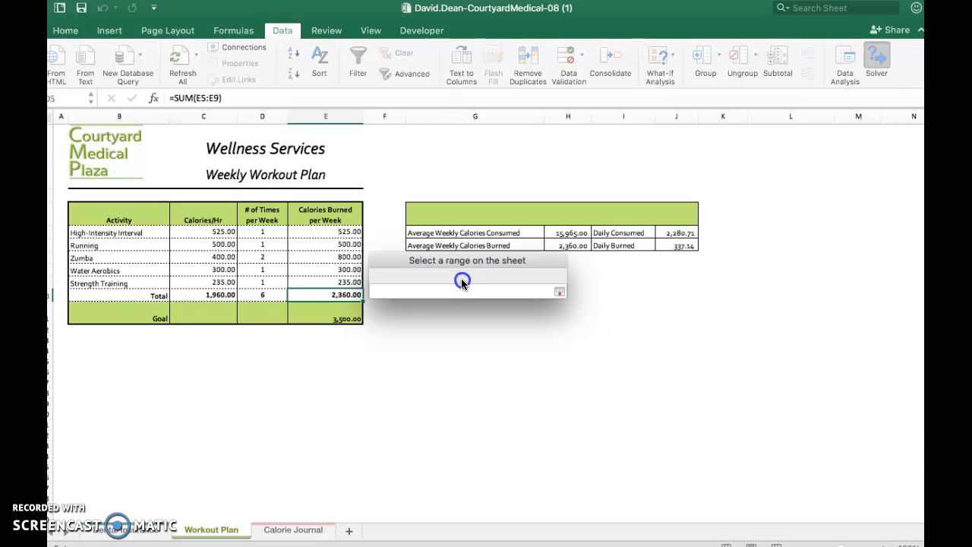
pyautogui.click(260, 247)
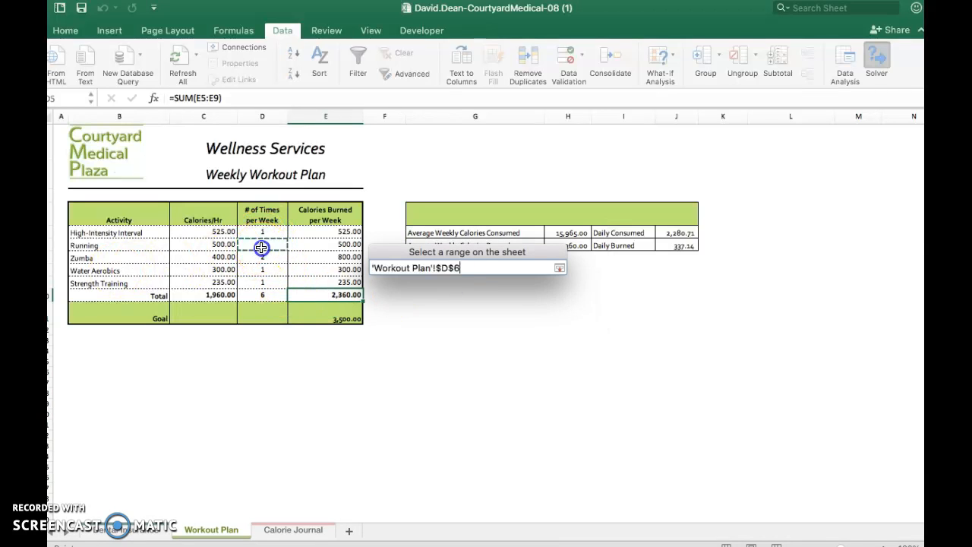
pyautogui.click(560, 268)
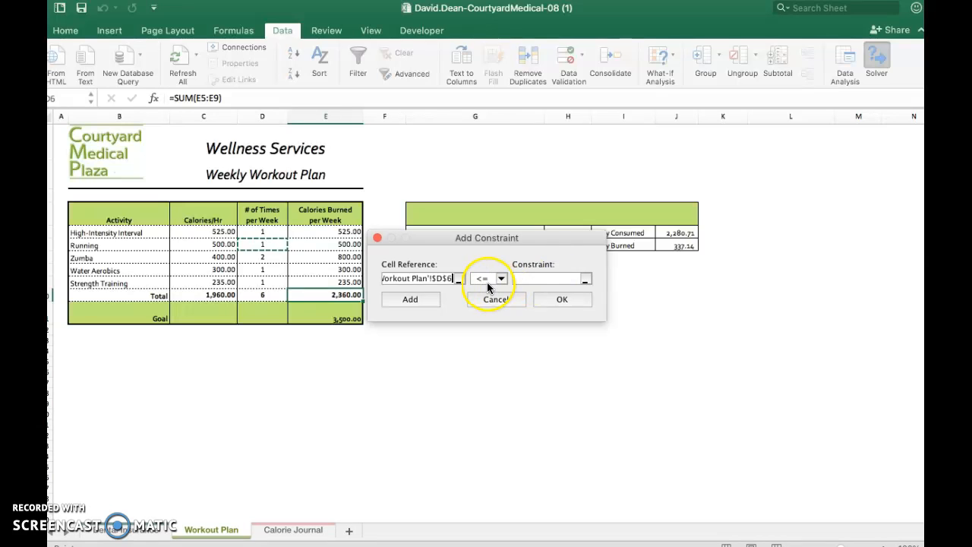
pyautogui.click(544, 279)
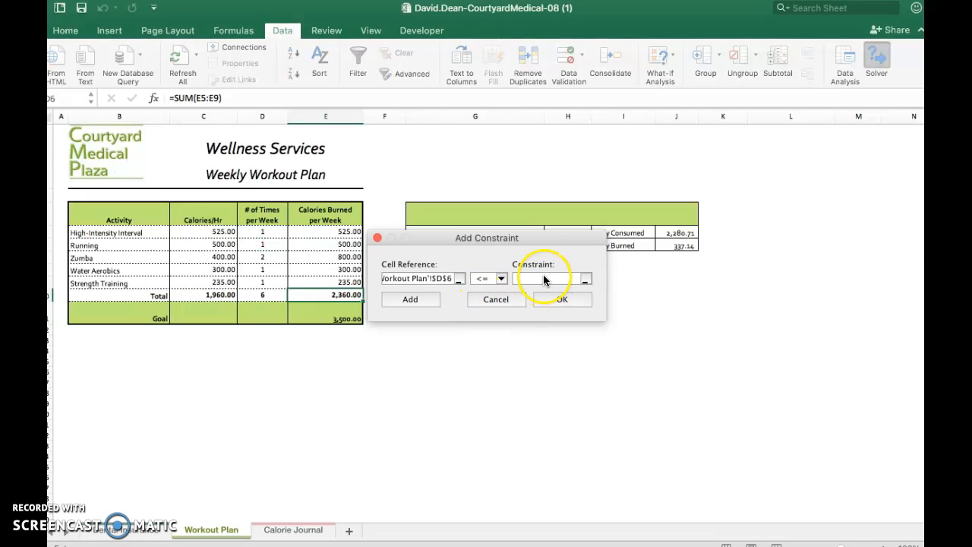
pyautogui.click(544, 280)
pyautogui.write('3')
pyautogui.click(424, 308)
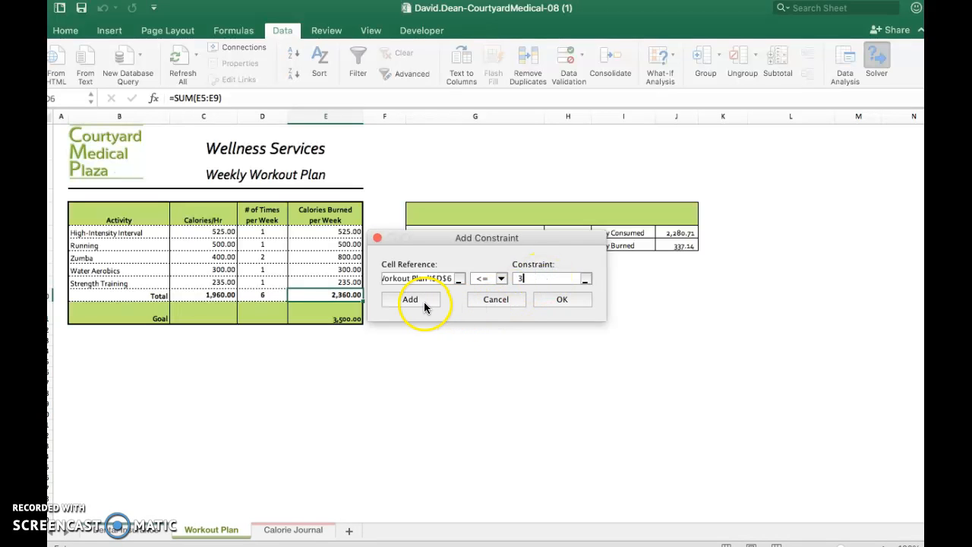
# Check the project instructions for the next constraint and add D6 >= 1 to the Solver problem.
pyautogui.hotkey('ctrl', 'Left')
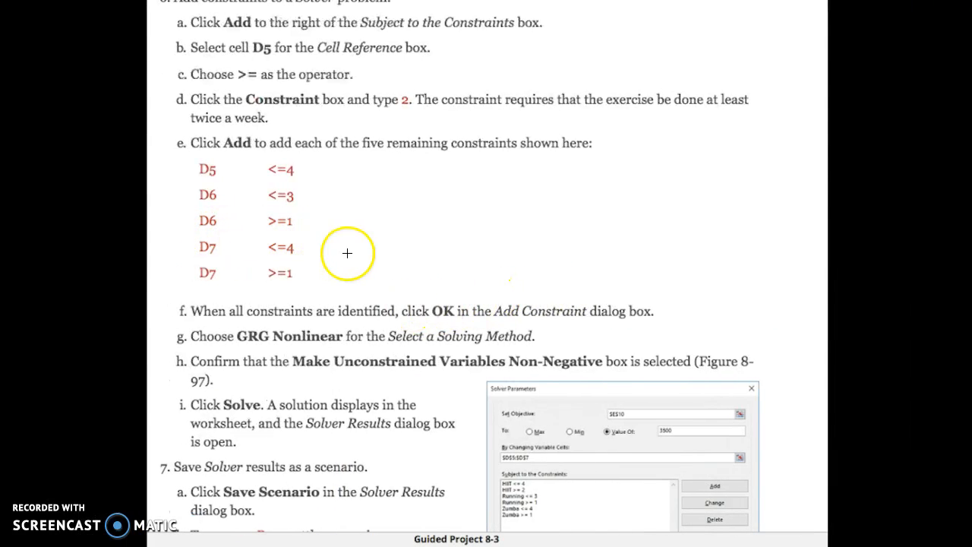
pyautogui.hotkey('ctrl', 'Right')
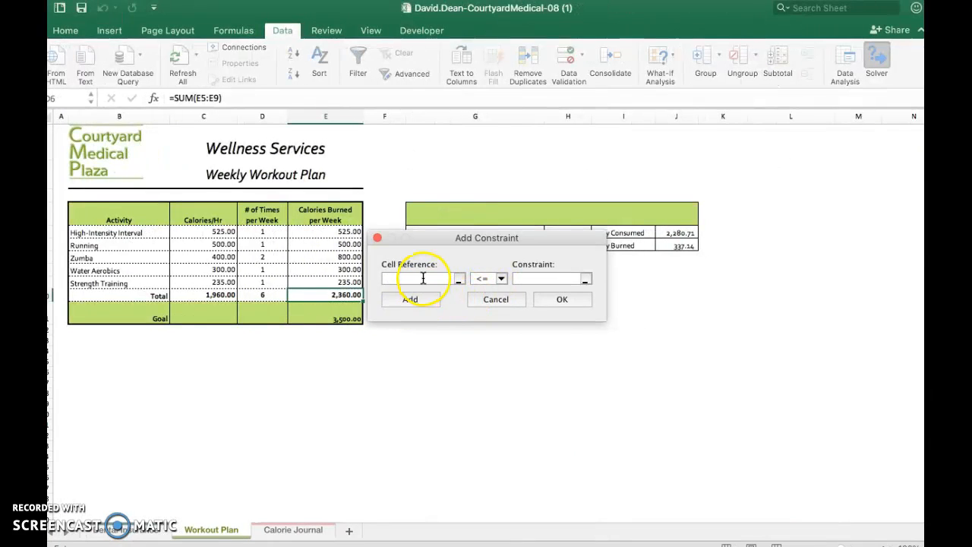
pyautogui.click(460, 281)
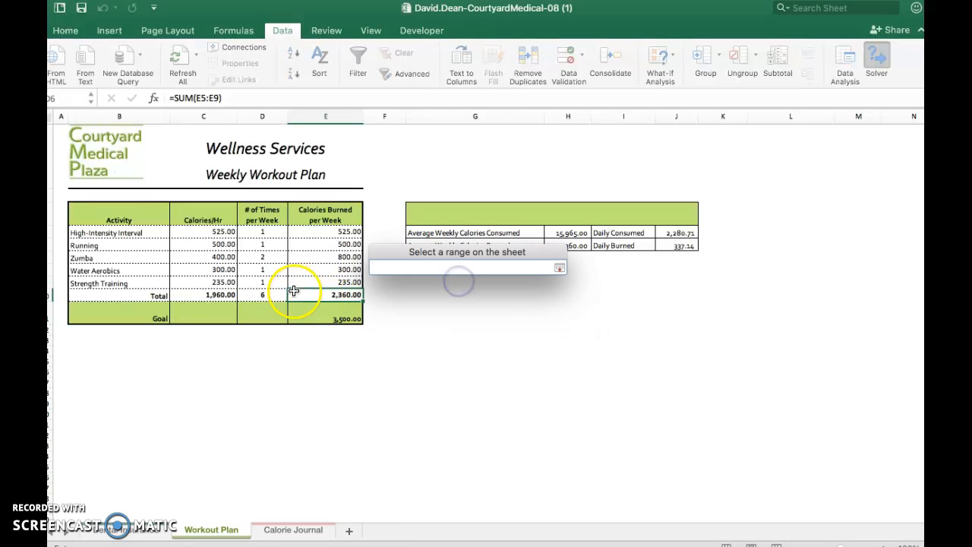
pyautogui.click(276, 247)
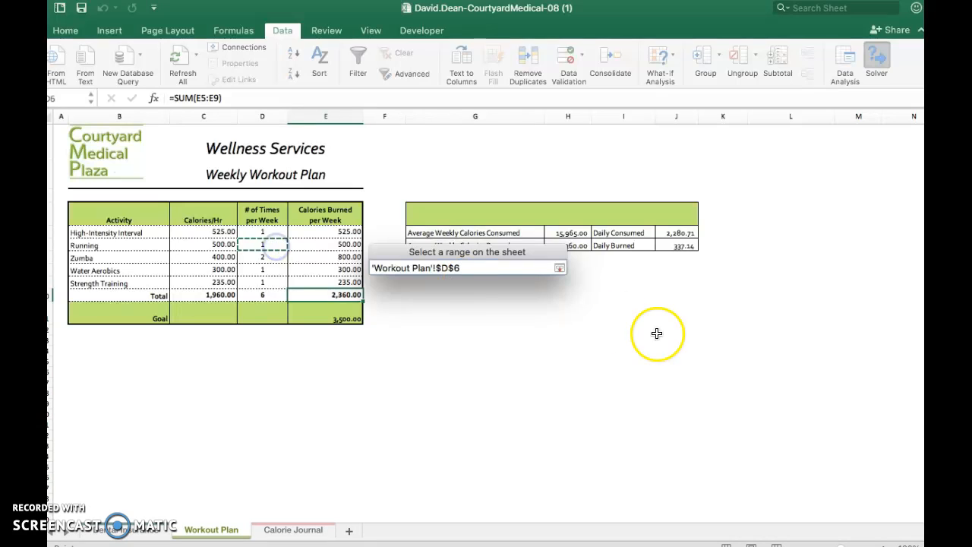
pyautogui.click(558, 267)
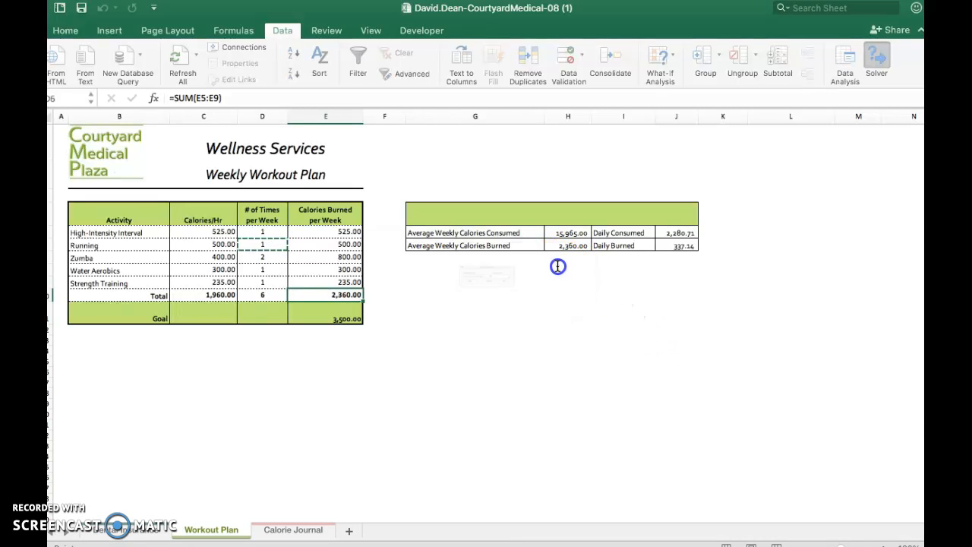
pyautogui.click(502, 280)
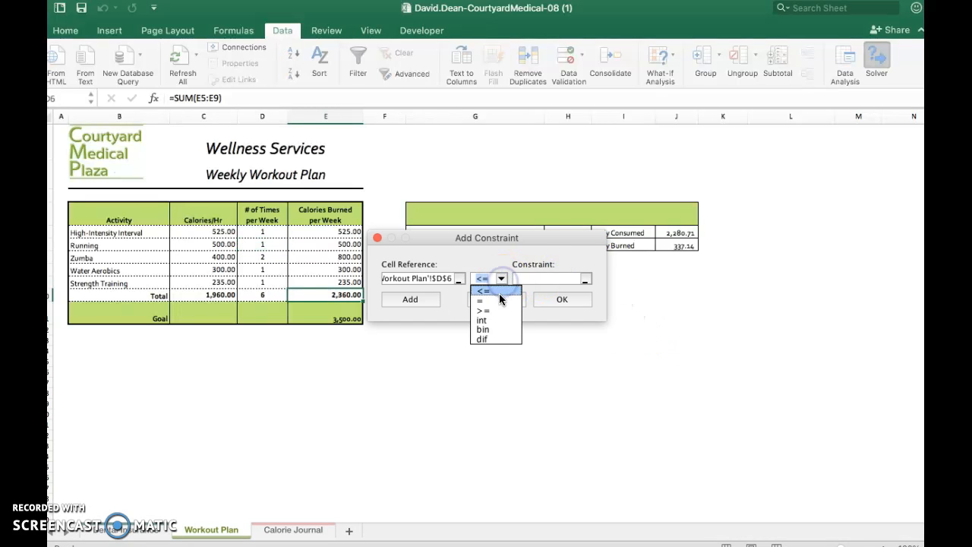
pyautogui.click(496, 307)
pyautogui.click(539, 279)
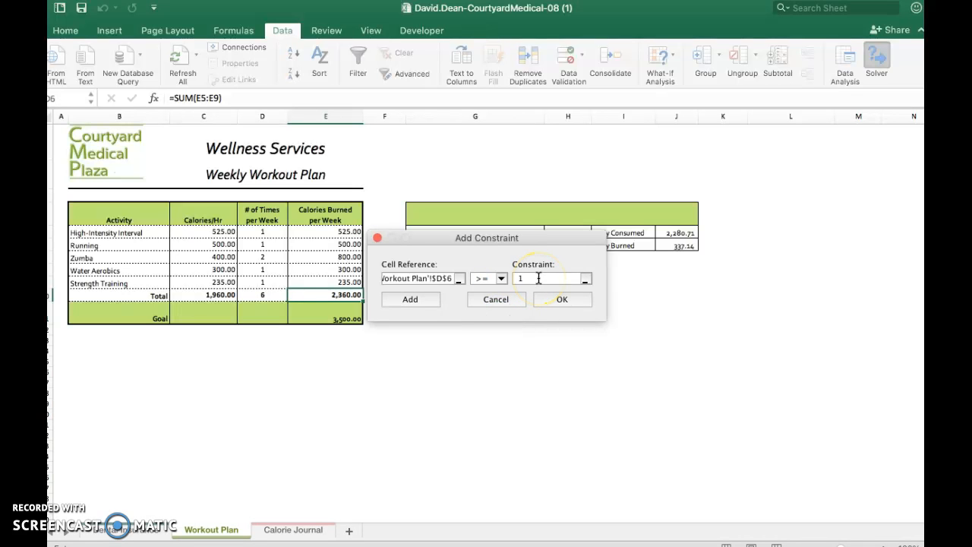
pyautogui.click(432, 305)
# Consult the instructions for the D7 limits and add the constraint D7 <= 4 to the Solver problem.
pyautogui.hotkey('ctrl', 'Left')
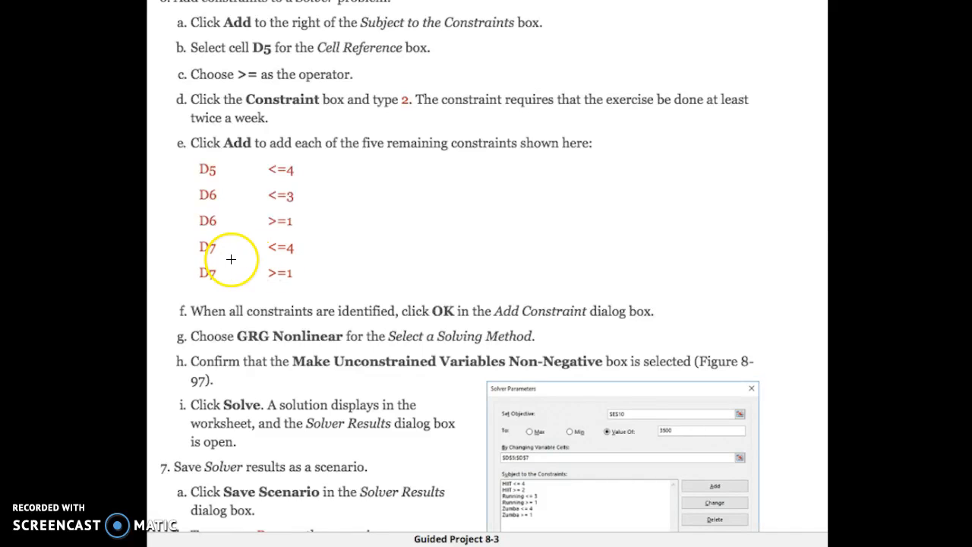
pyautogui.hotkey('ctrl', 'Right')
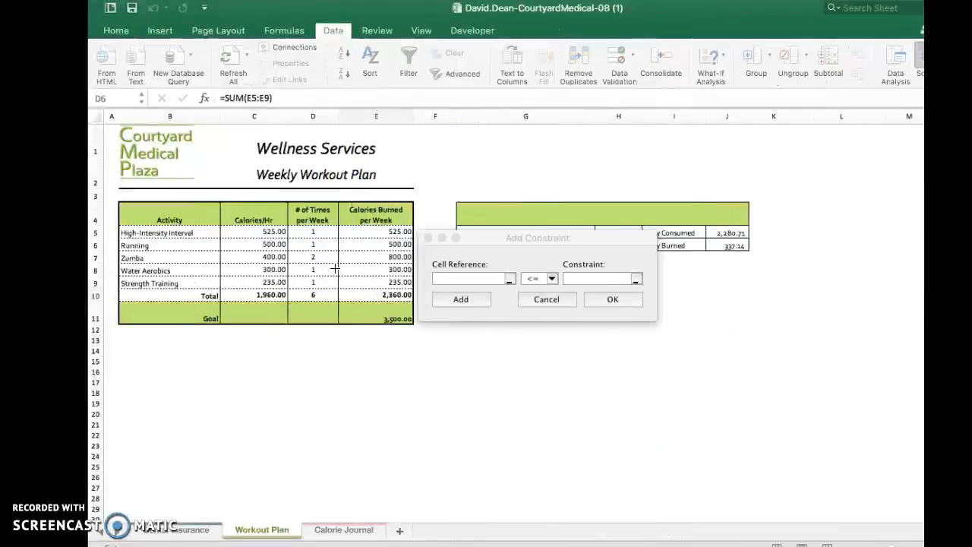
pyautogui.click(459, 281)
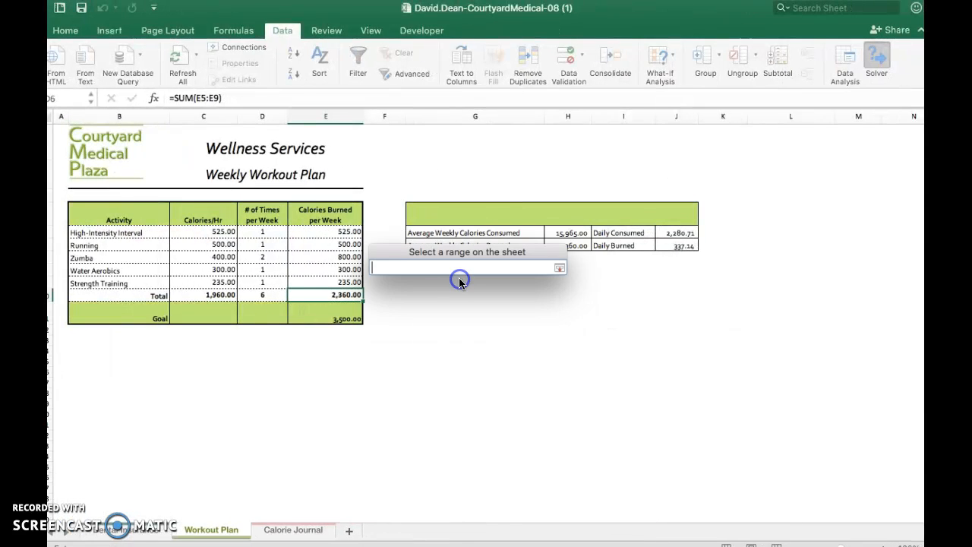
pyautogui.click(257, 257)
pyautogui.click(560, 270)
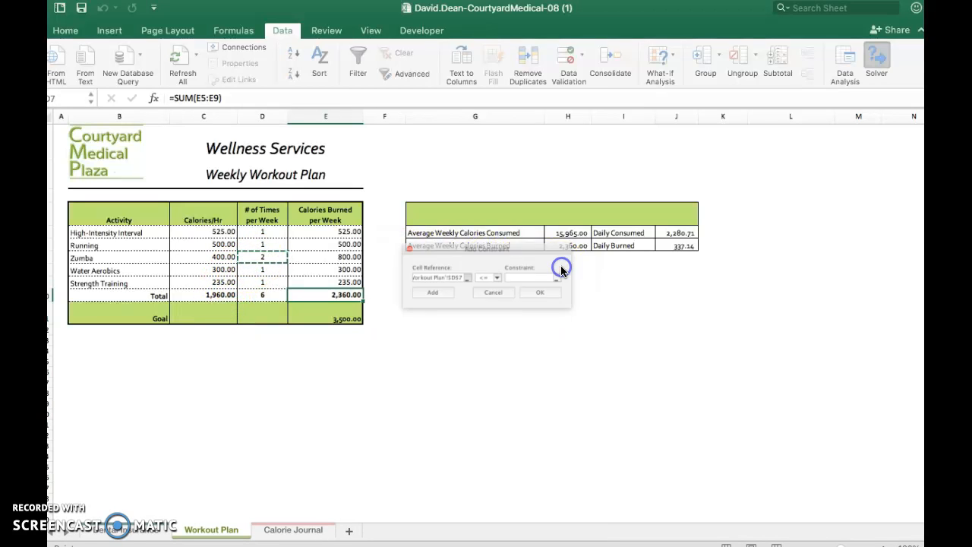
pyautogui.click(557, 279)
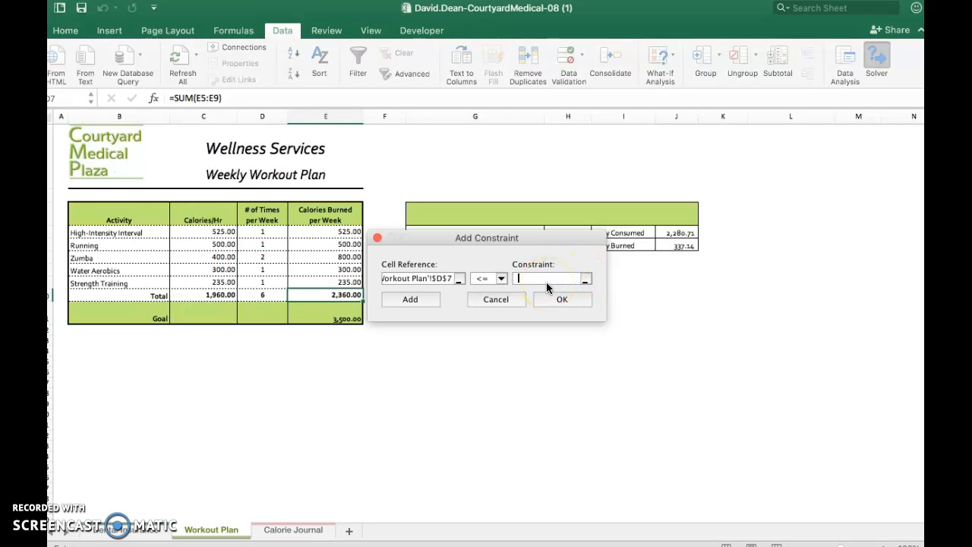
pyautogui.click(543, 279)
pyautogui.write('4')
pyautogui.click(430, 306)
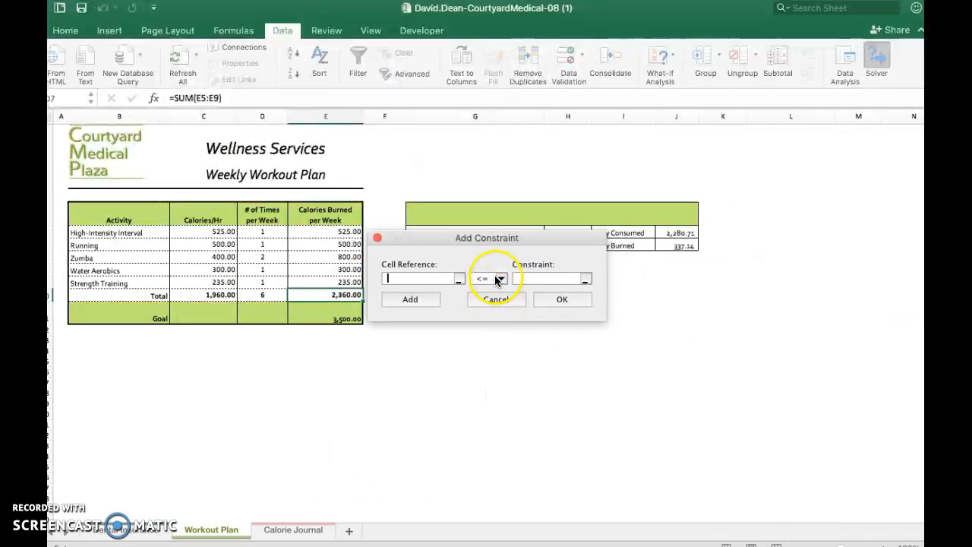
# Define the last constraint, D7 >= 1 on the Workout Plan sheet, and return to the Solver Parameters.
pyautogui.click(459, 276)
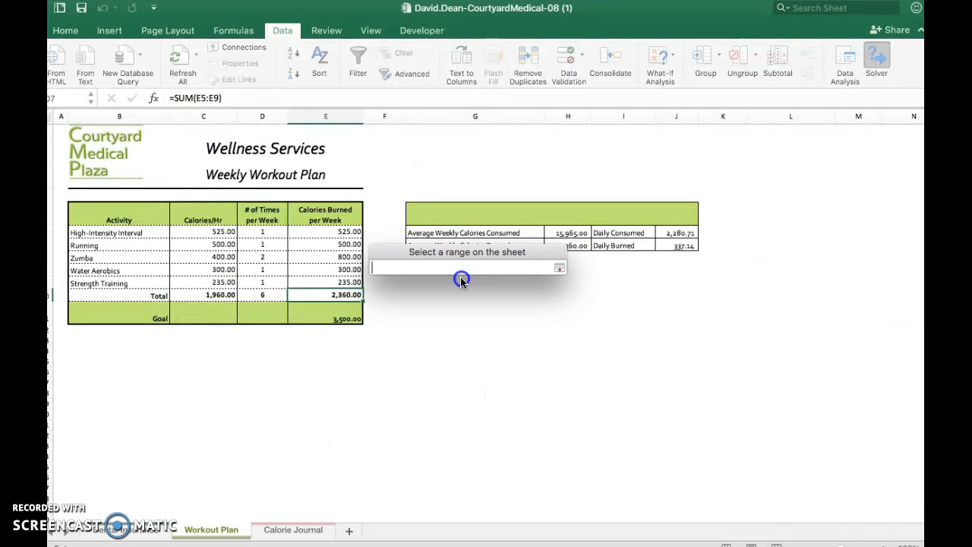
pyautogui.click(262, 257)
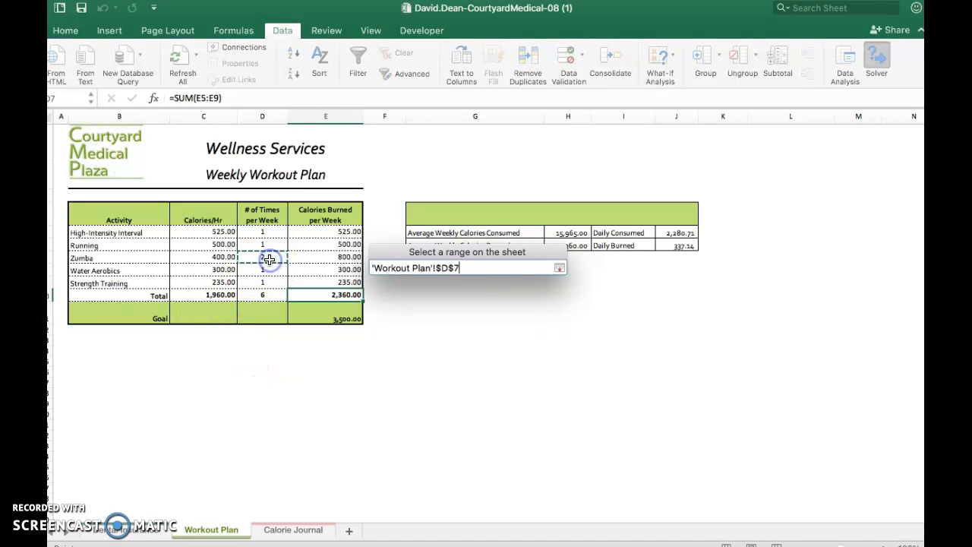
pyautogui.click(559, 268)
pyautogui.click(499, 280)
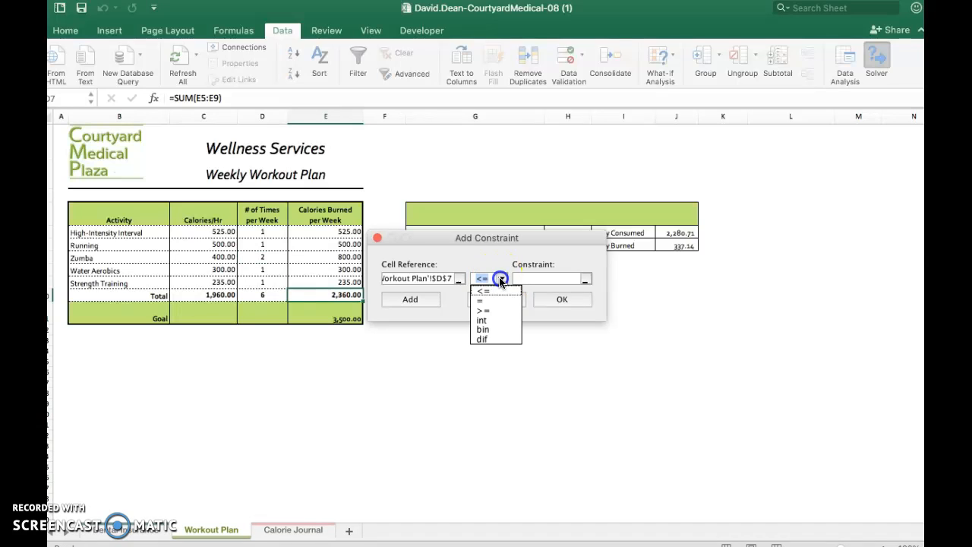
pyautogui.click(499, 310)
pyautogui.click(528, 280)
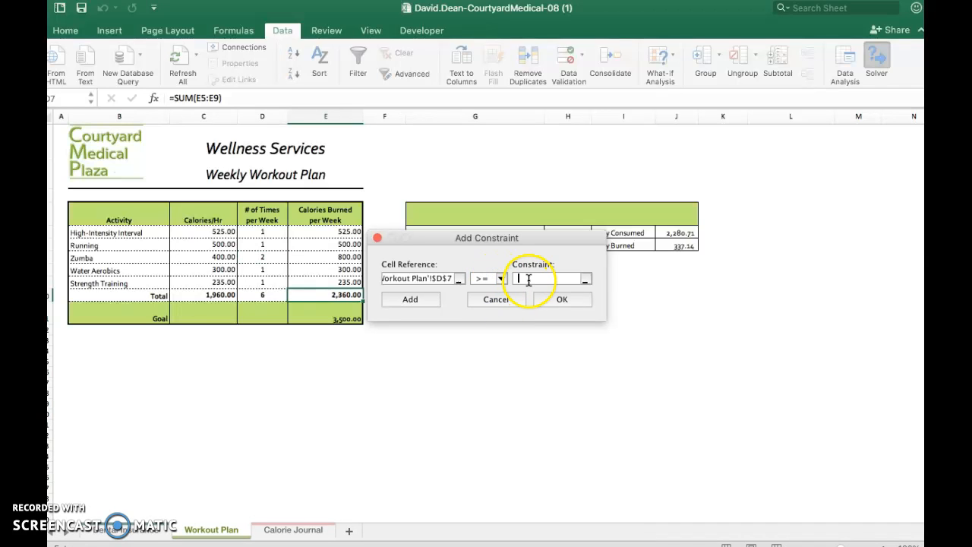
pyautogui.click(563, 299)
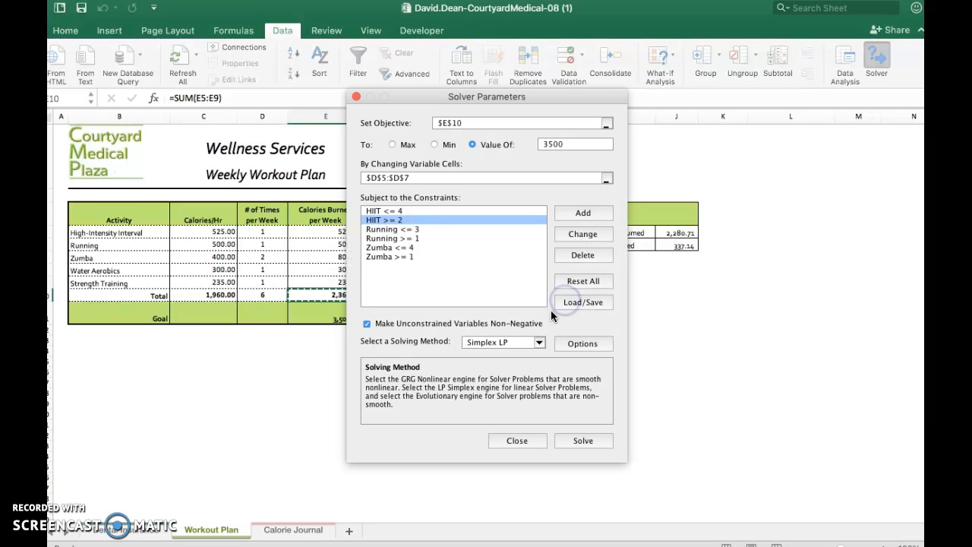